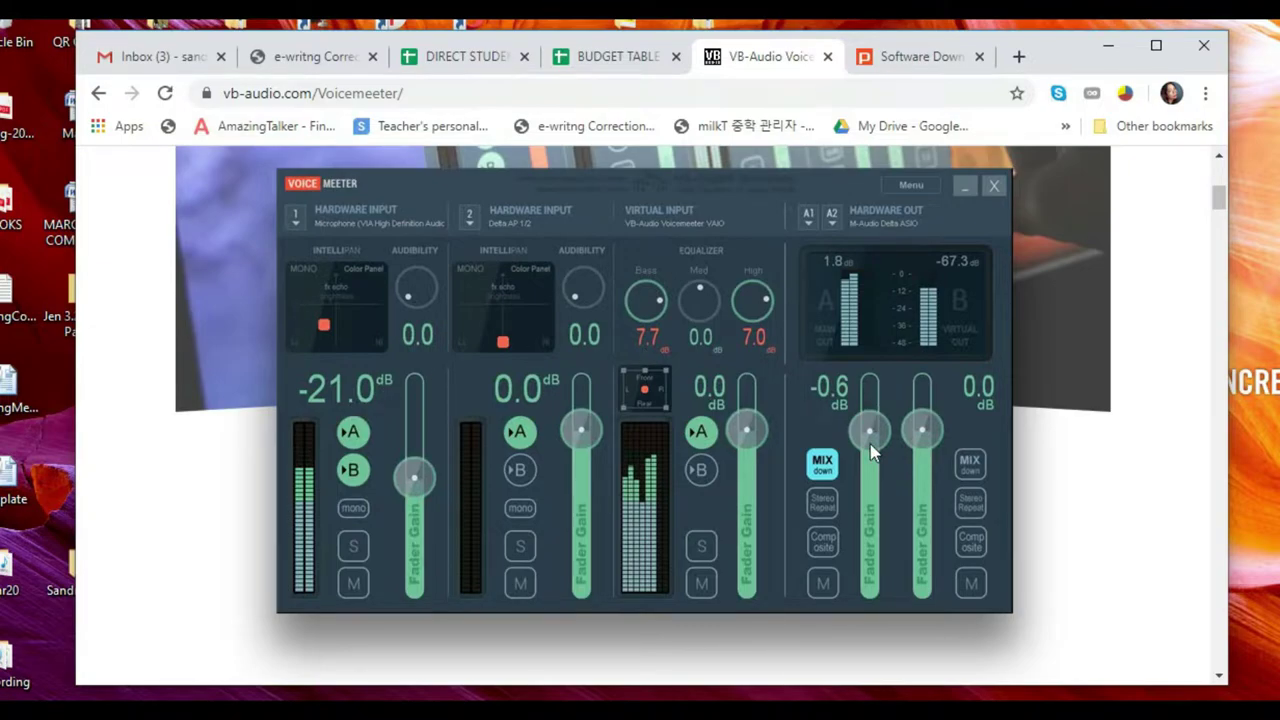
# Step: On the Voicemeeter page, circle the EXE Install option and the donation options, underlining the Windows PC installation text
pyautogui.scroll(-4, 727, 452)
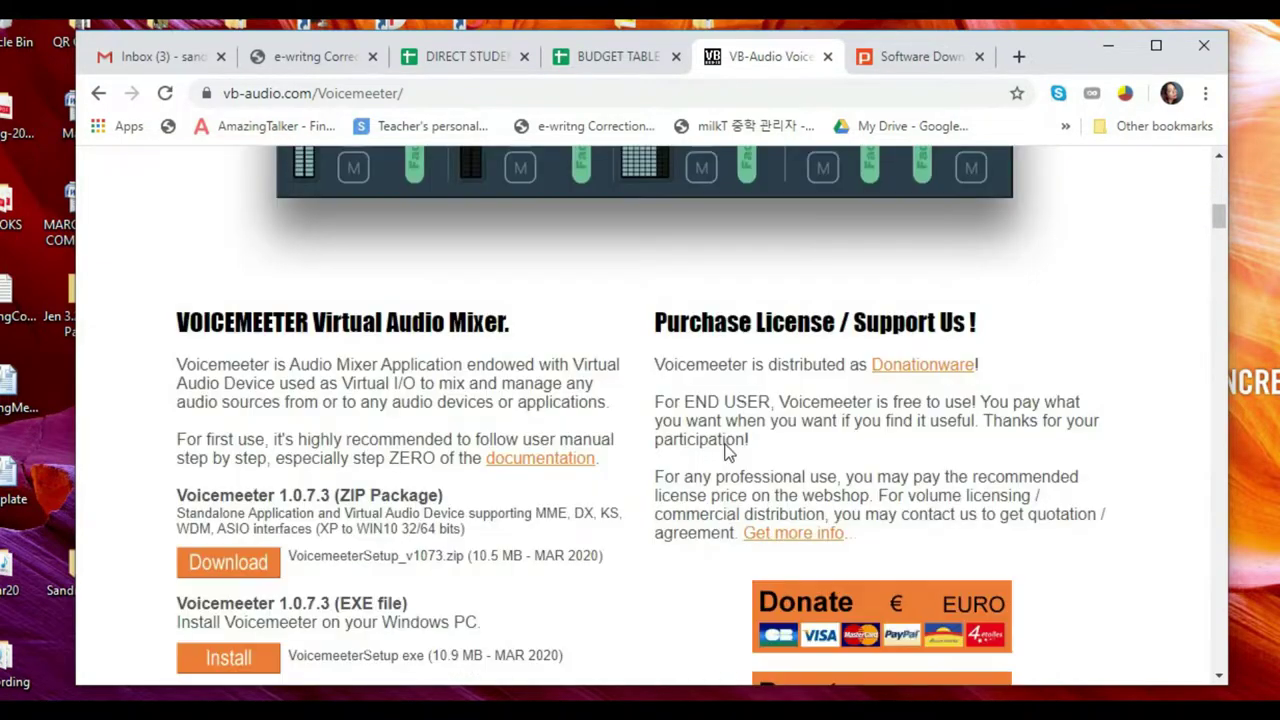
pyautogui.scroll(-2, 727, 452)
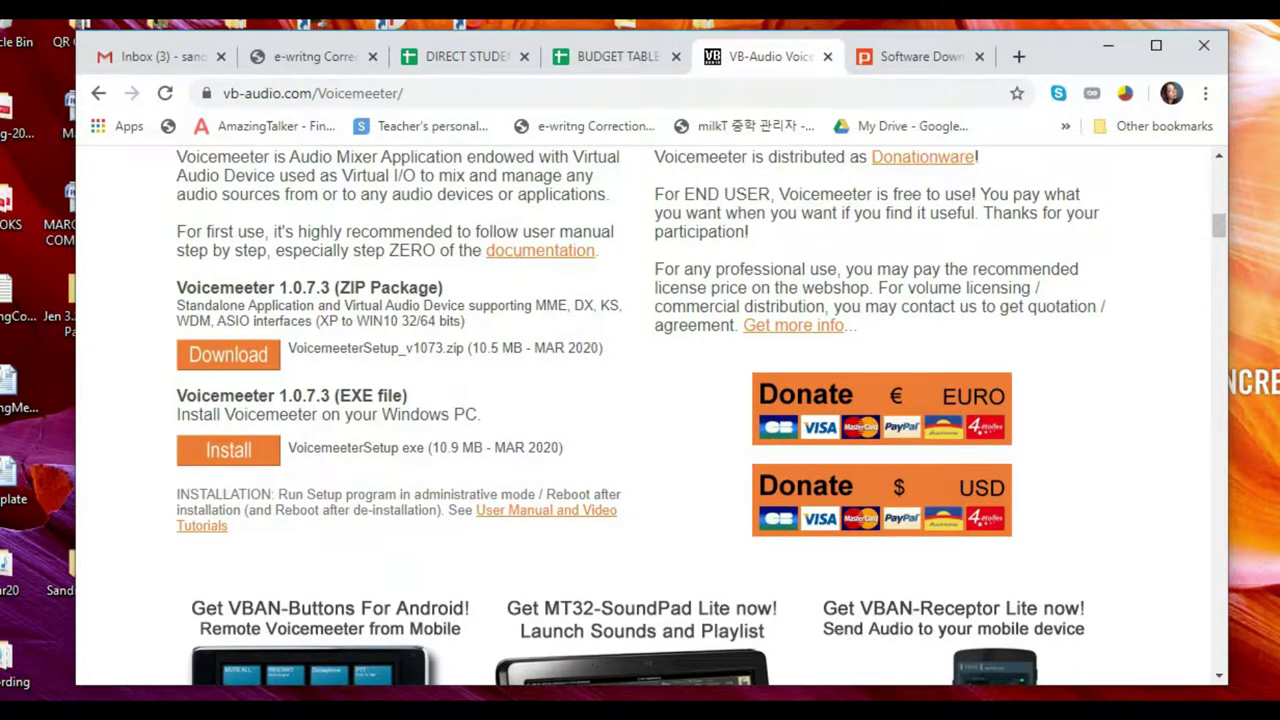
pyautogui.moveTo(228, 406)
pyautogui.mouseDown()
pyautogui.moveTo(186, 409)
pyautogui.moveTo(174, 464)
pyautogui.moveTo(215, 488)
pyautogui.moveTo(279, 485)
pyautogui.moveTo(297, 464)
pyautogui.moveTo(240, 410)
pyautogui.mouseUp()
pyautogui.moveTo(322, 428); pyautogui.dragTo(514, 430)
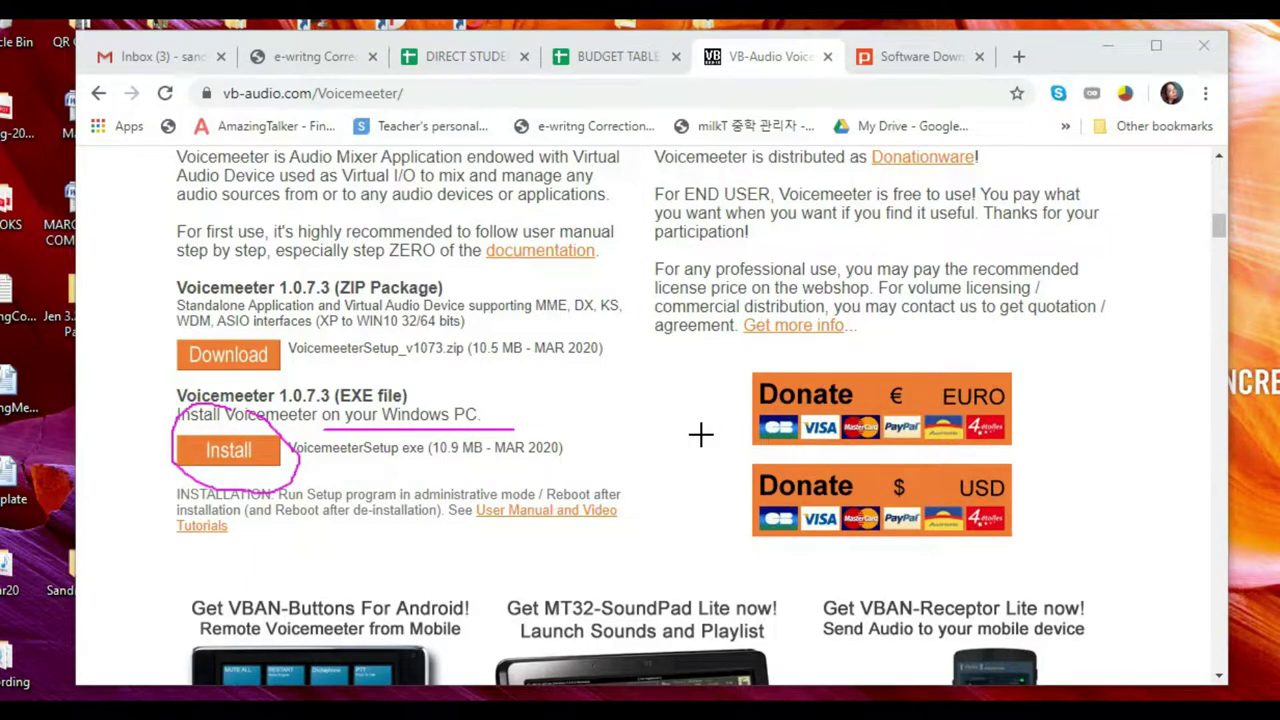
pyautogui.moveTo(703, 386)
pyautogui.mouseDown()
pyautogui.moveTo(933, 326)
pyautogui.moveTo(995, 357)
pyautogui.moveTo(1013, 404)
pyautogui.moveTo(988, 600)
pyautogui.moveTo(688, 509)
pyautogui.moveTo(713, 390)
pyautogui.mouseUp()
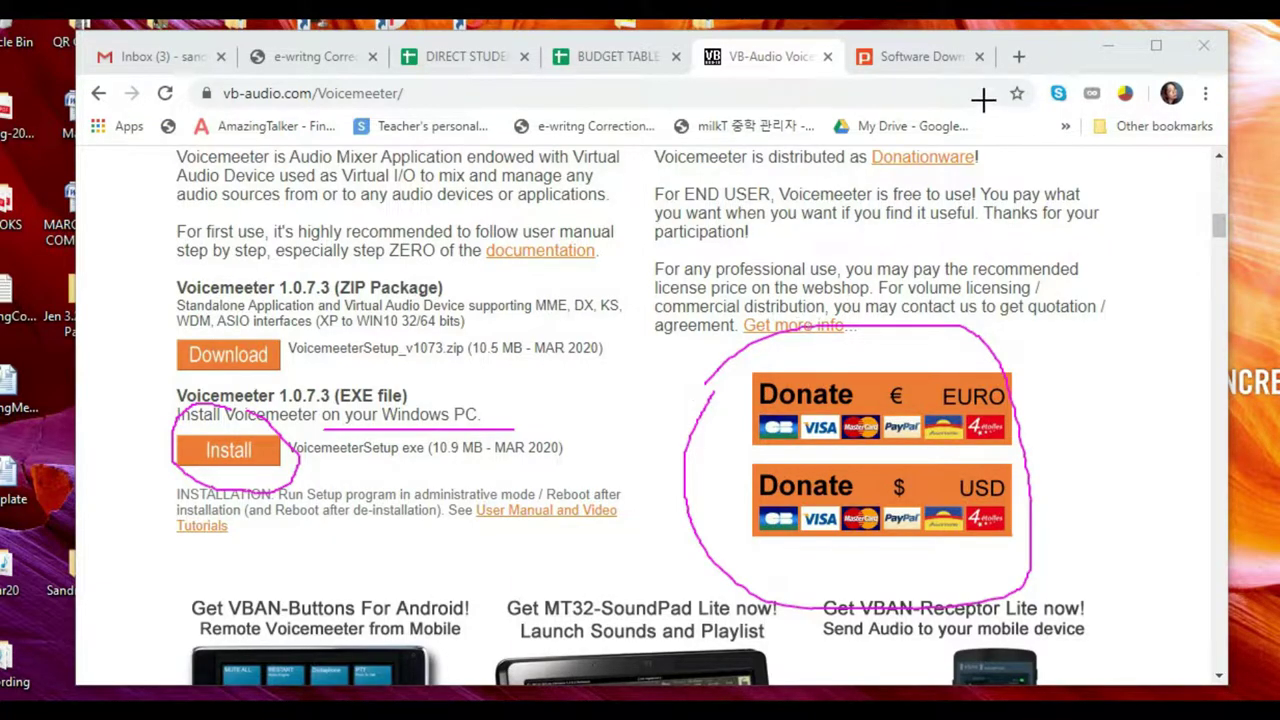
pyautogui.press('Escape')
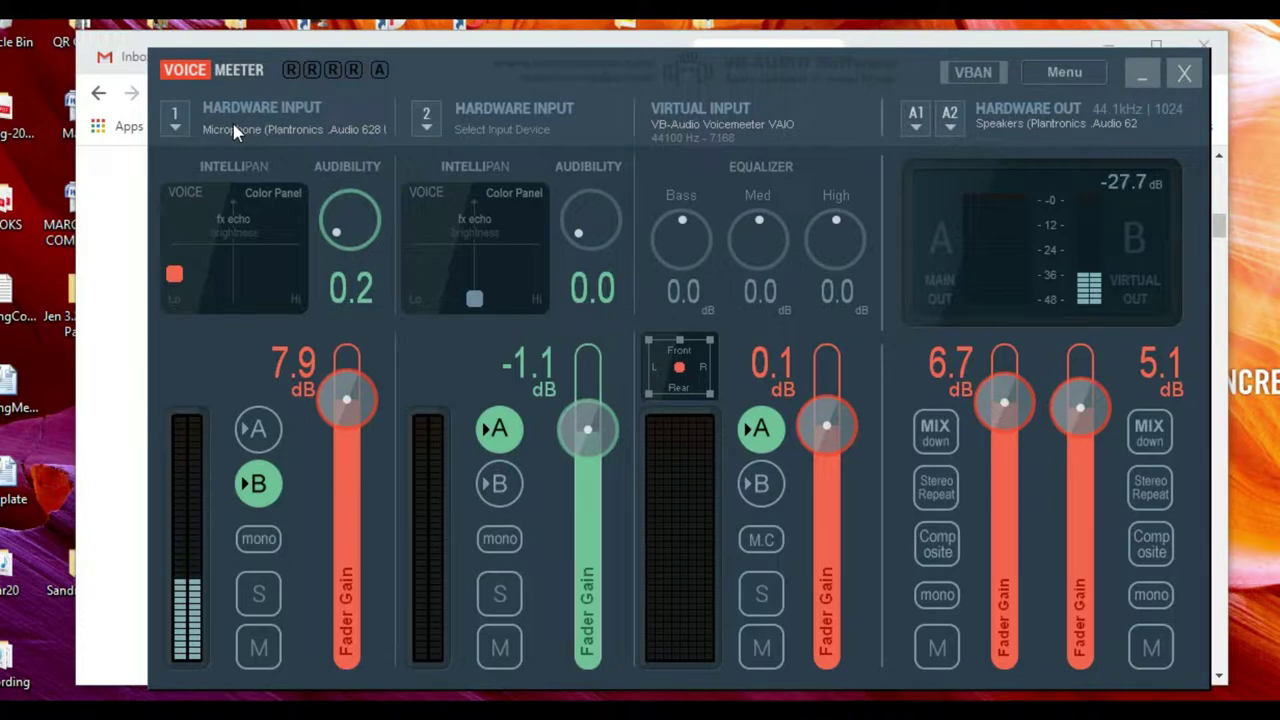
# Step: Check the device choices for Hardware Input 1 and the A1 hardware output in Voicemeeter, keeping the selected devices
pyautogui.click(178, 120)
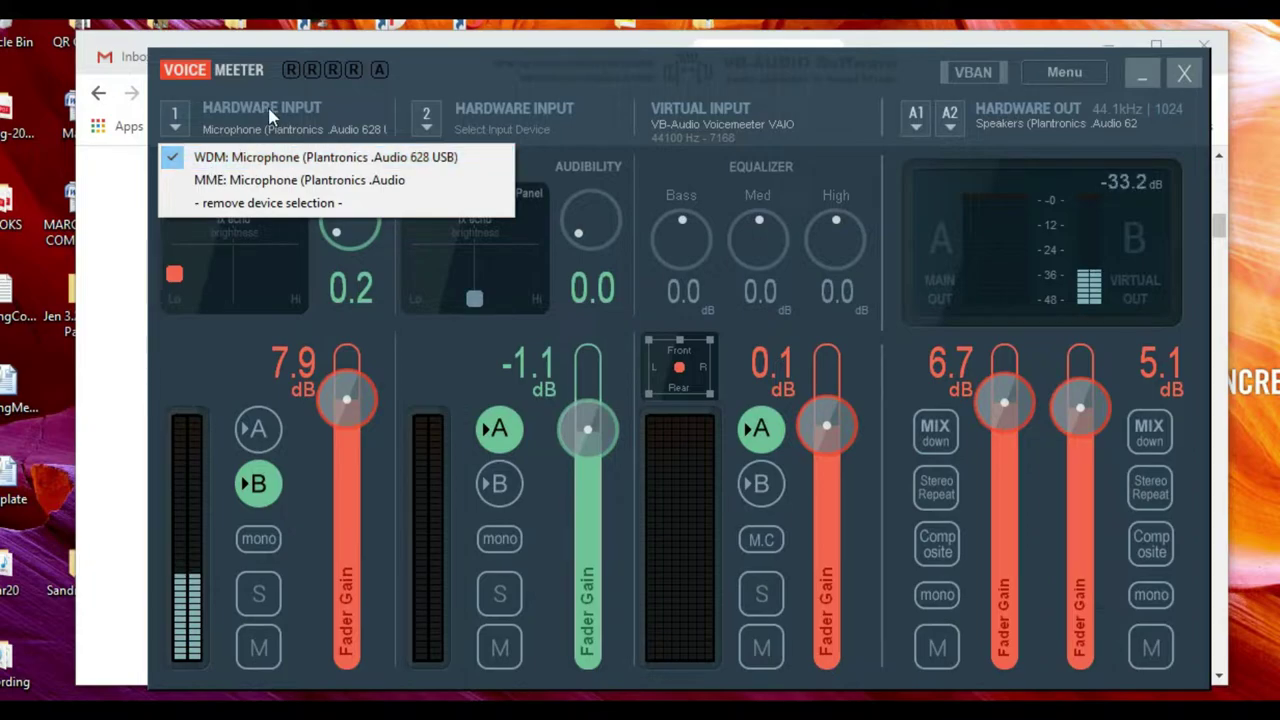
pyautogui.click(626, 95)
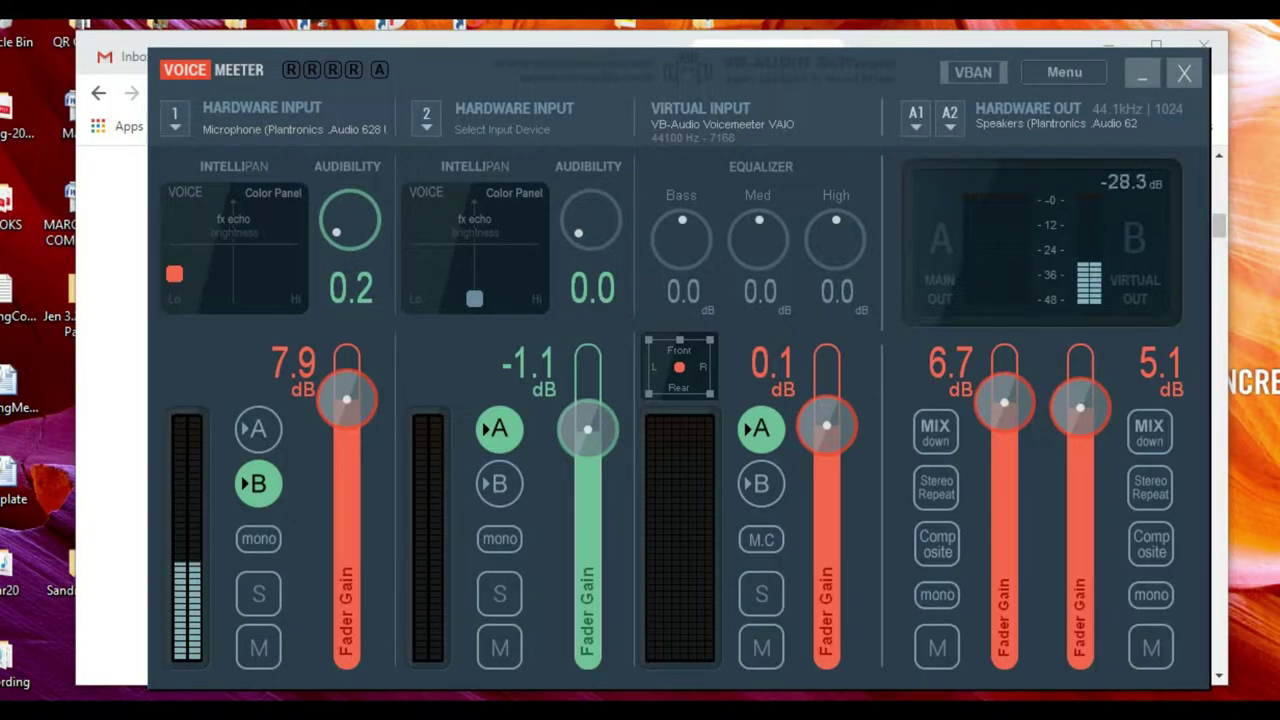
pyautogui.moveTo(905, 88); pyautogui.dragTo(903, 80)
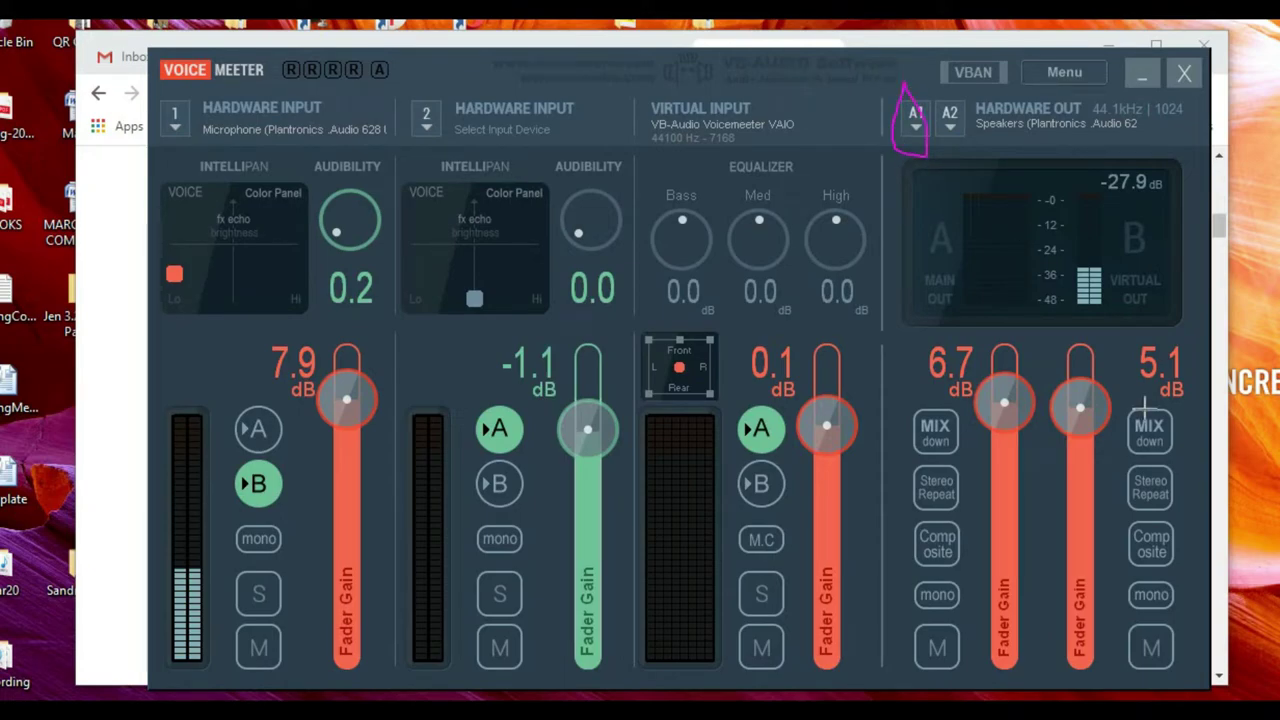
pyautogui.press('Escape')
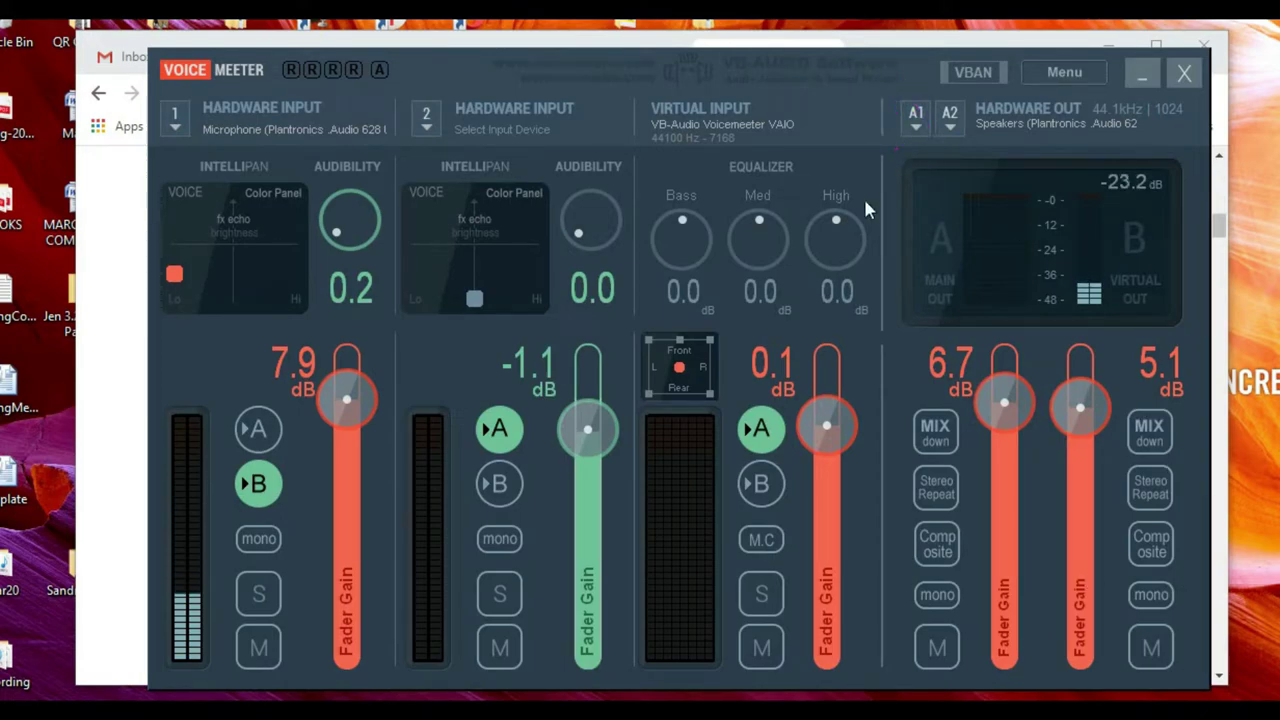
pyautogui.click(913, 127)
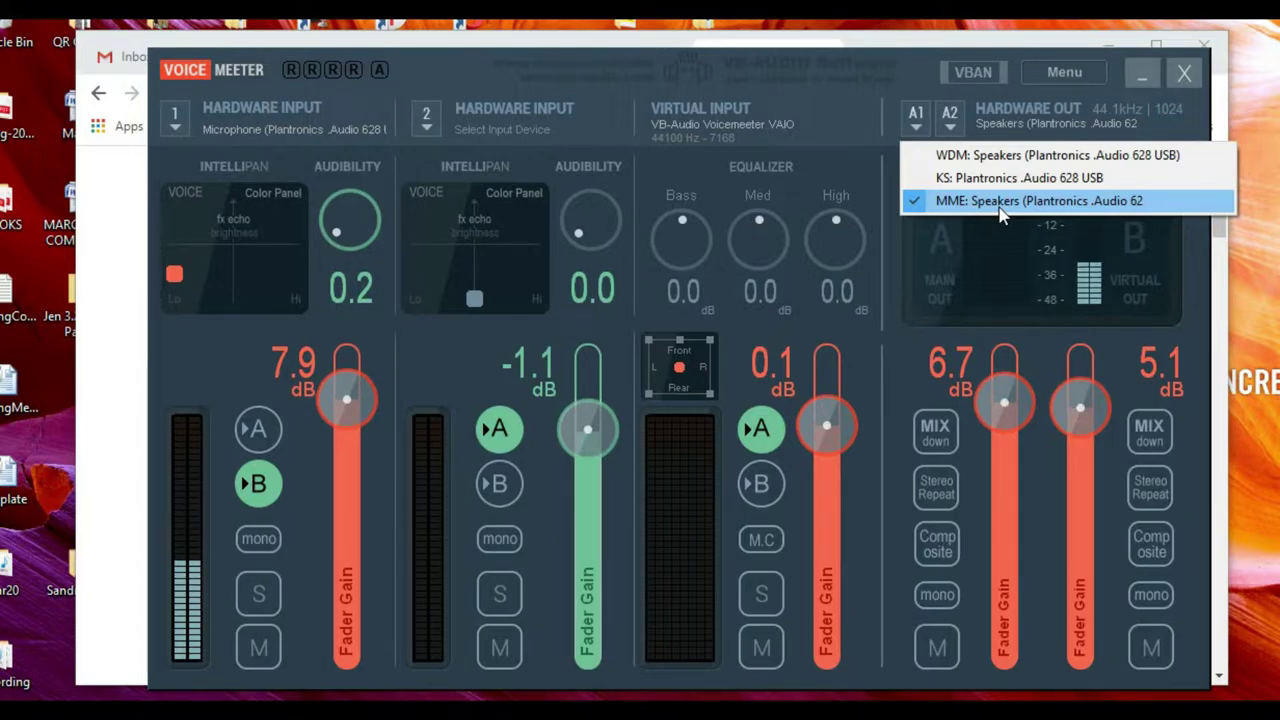
pyautogui.click(872, 152)
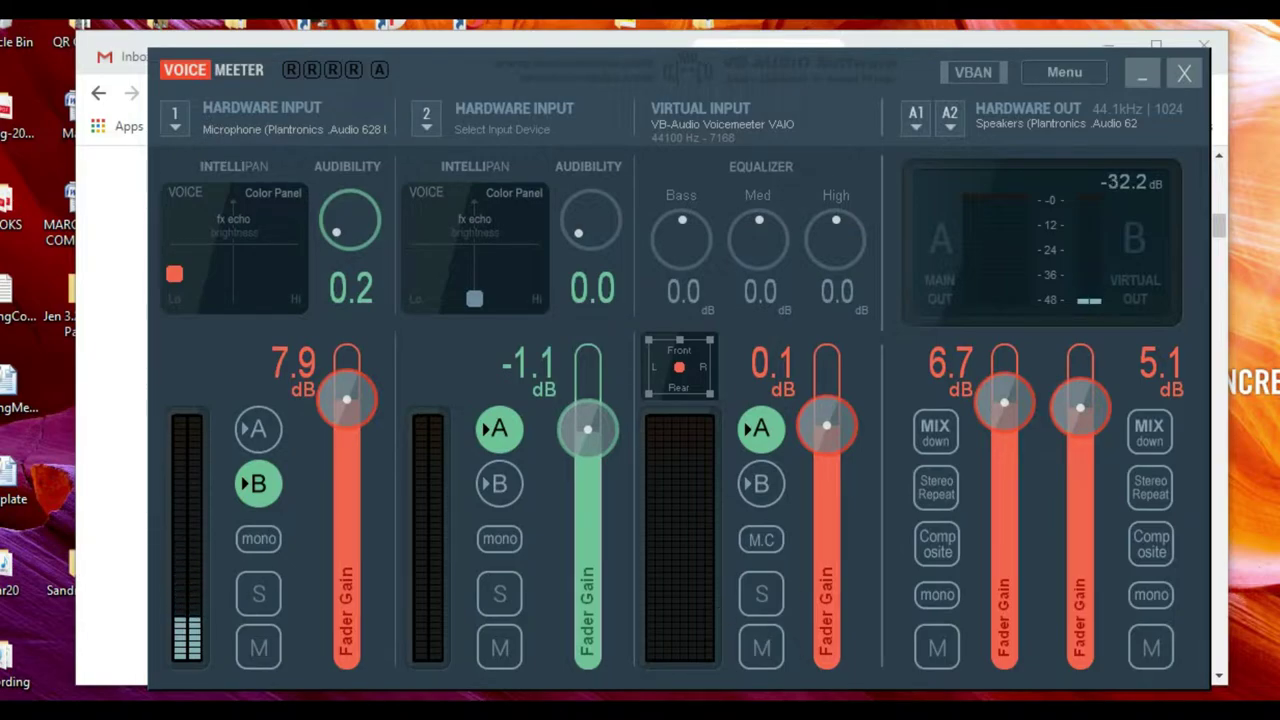
# Step: Circle Hardware Input 1's Intellipan panel, then try nudging its voice point upward and return it to its original spot
pyautogui.moveTo(250, 155)
pyautogui.mouseDown()
pyautogui.moveTo(172, 151)
pyautogui.moveTo(137, 185)
pyautogui.moveTo(151, 242)
pyautogui.moveTo(199, 301)
pyautogui.moveTo(312, 294)
pyautogui.moveTo(297, 146)
pyautogui.moveTo(236, 129)
pyautogui.mouseUp()
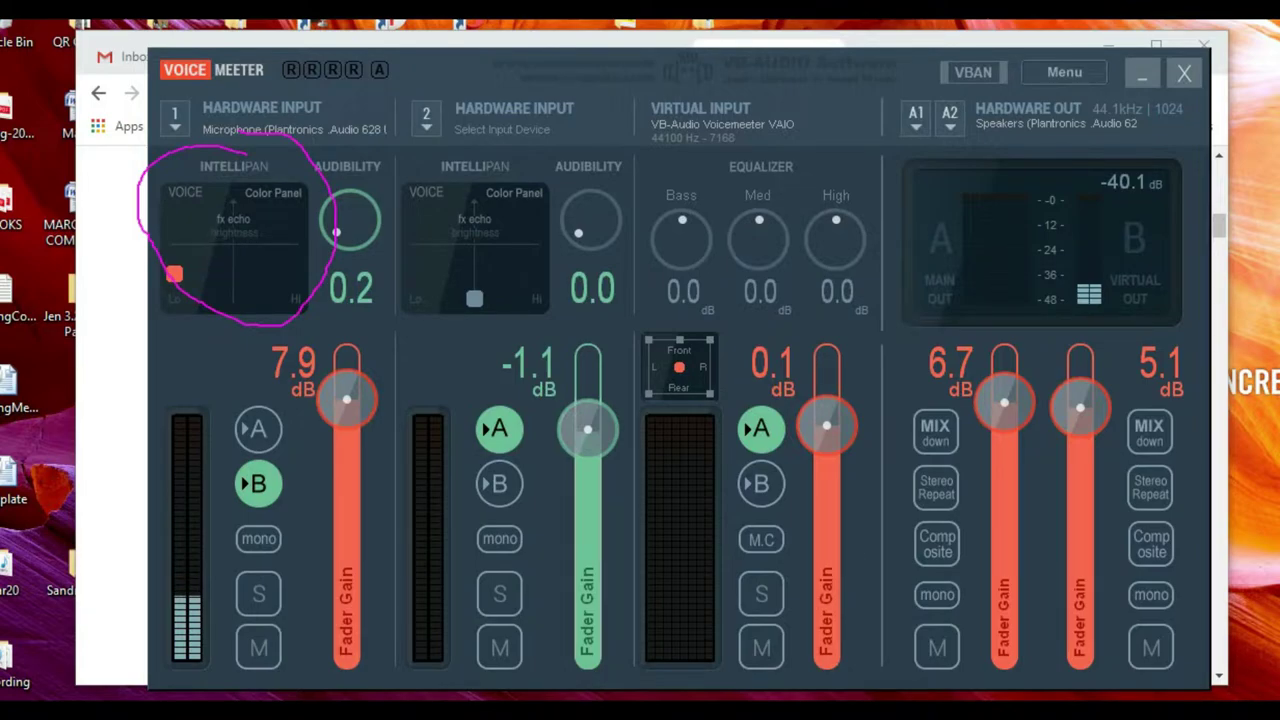
pyautogui.press('Escape')
pyautogui.moveTo(183, 278)
pyautogui.mouseDown()
pyautogui.moveTo(266, 244)
pyautogui.moveTo(175, 236)
pyautogui.moveTo(160, 269)
pyautogui.mouseUp()
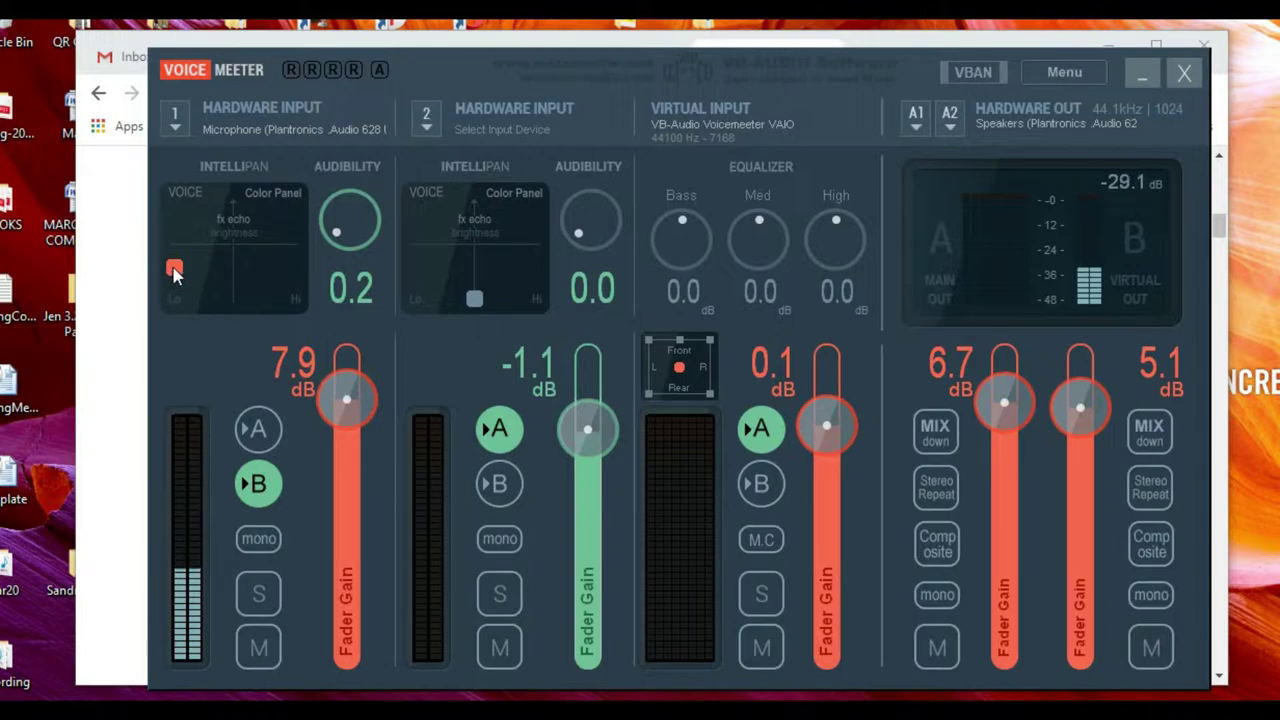
pyautogui.moveTo(172, 276); pyautogui.dragTo(168, 282)
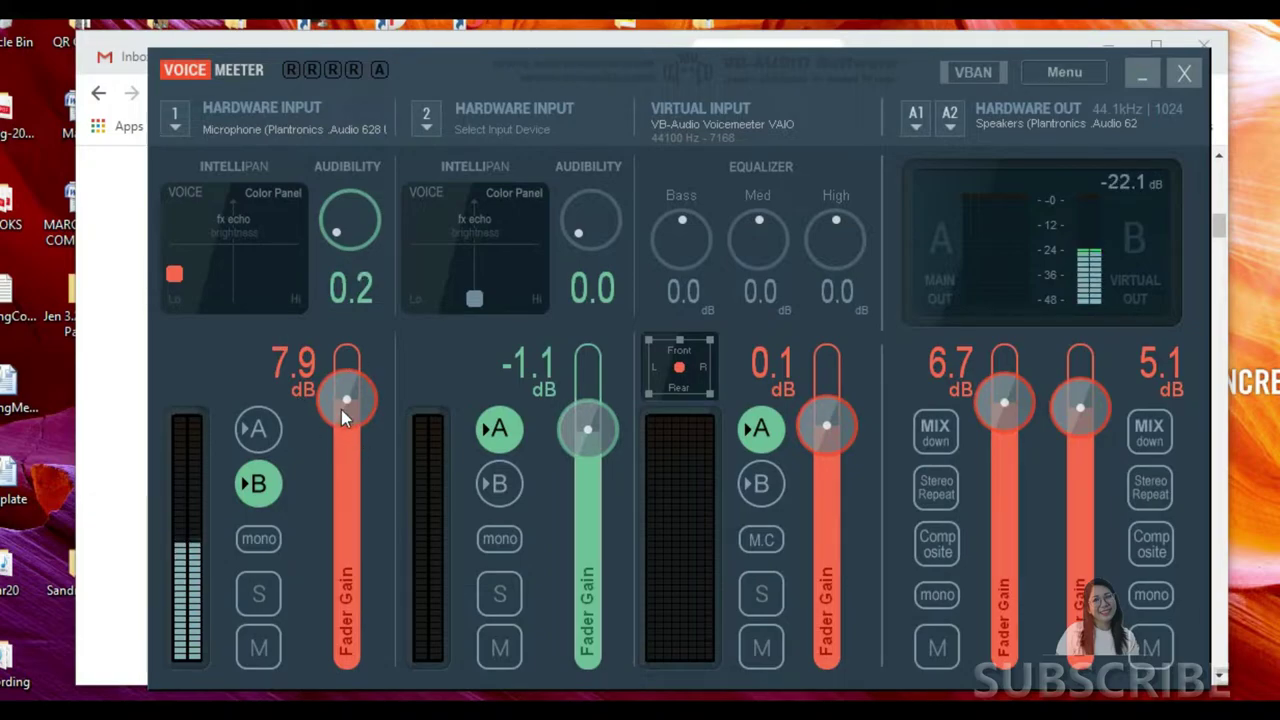
# Step: Try Hardware Input 1's fader gain at 8.2 dB, return it to 7.9 dB, and circle the channel's level meter
pyautogui.moveTo(349, 408)
pyautogui.mouseDown()
pyautogui.moveTo(347, 432)
pyautogui.moveTo(343, 400)
pyautogui.mouseUp()
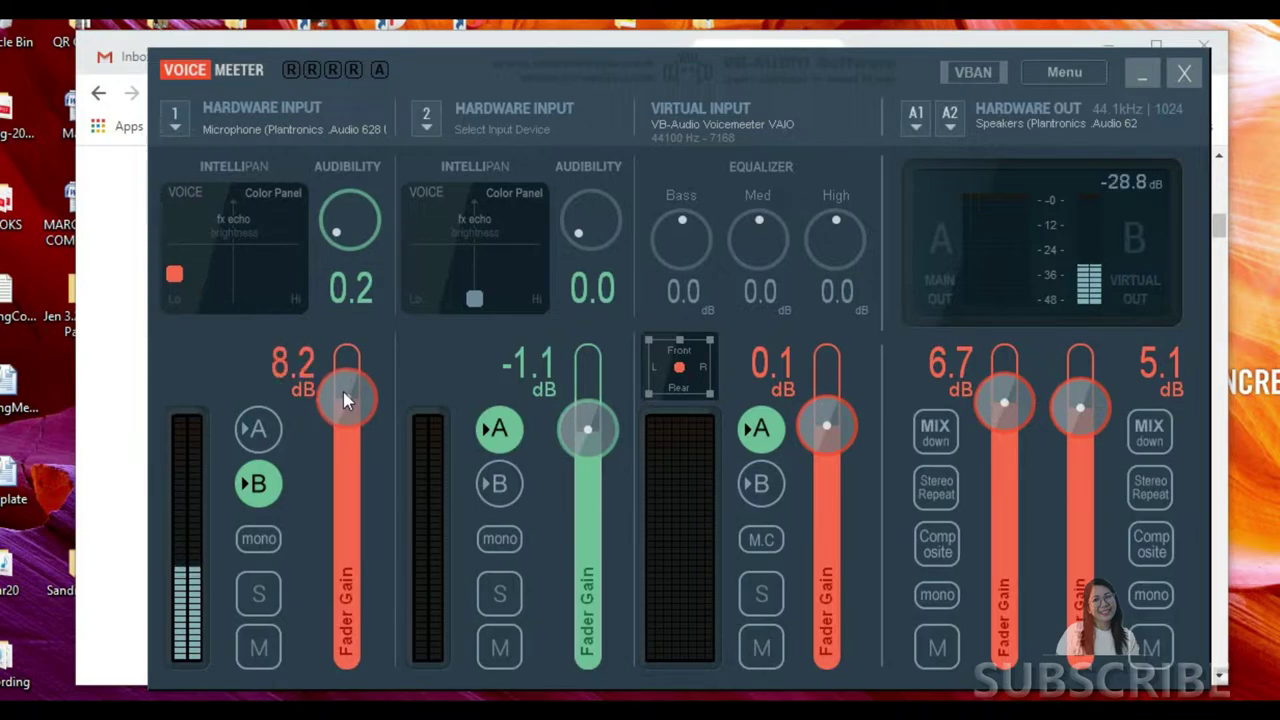
pyautogui.moveTo(343, 400); pyautogui.dragTo(341, 401)
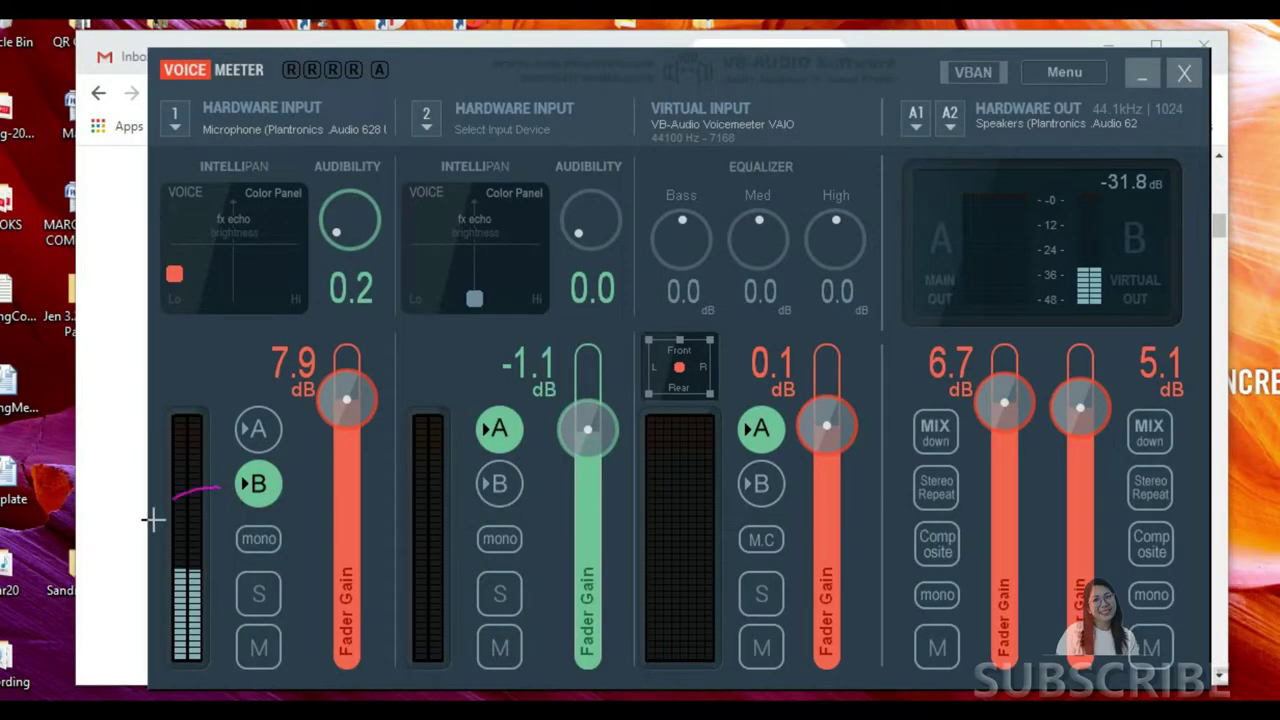
pyautogui.moveTo(168, 450)
pyautogui.mouseDown()
pyautogui.moveTo(251, 592)
pyautogui.moveTo(218, 487)
pyautogui.mouseUp()
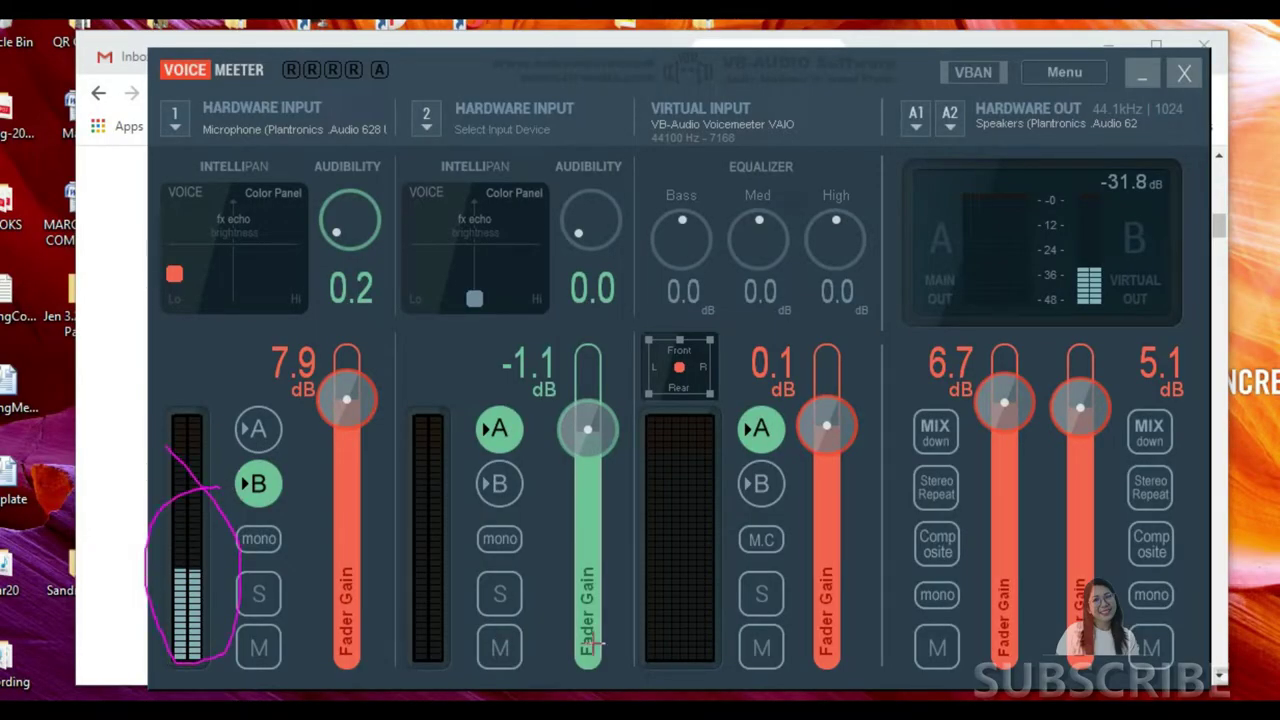
pyautogui.press('Escape')
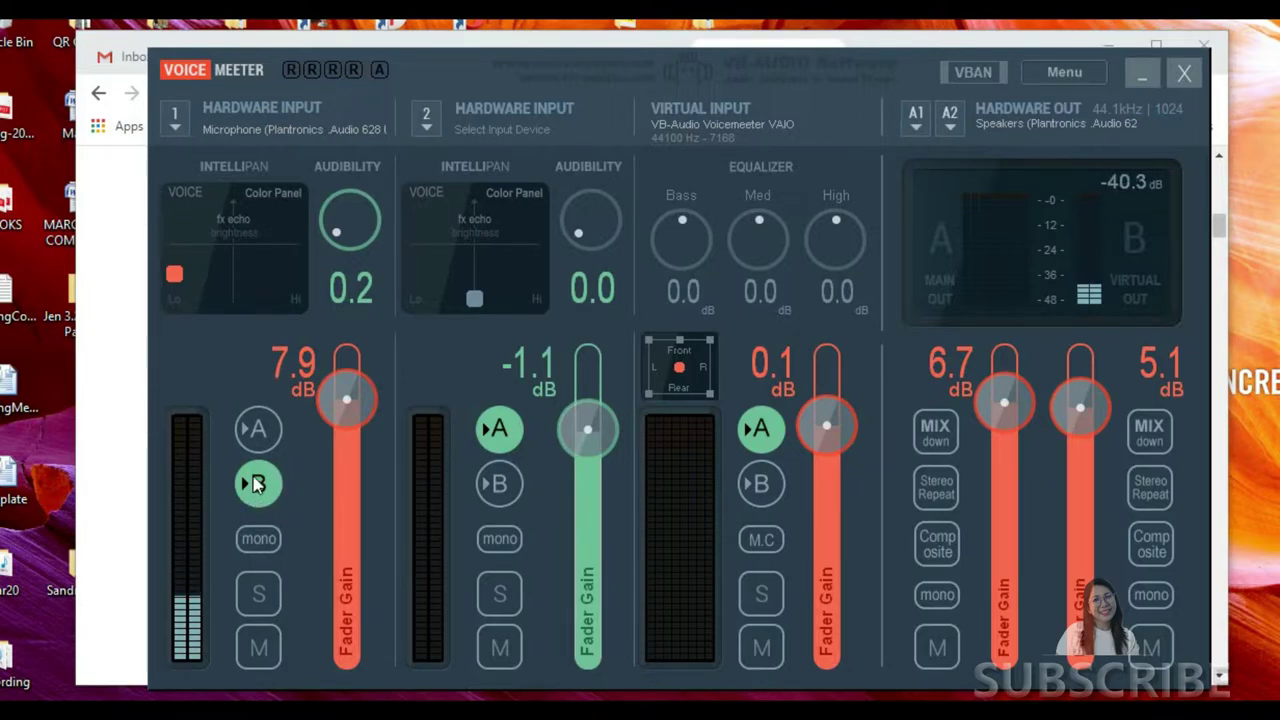
# Step: Test routing Hardware Input 1 to output A, then turn that routing off again
pyautogui.click(258, 430)
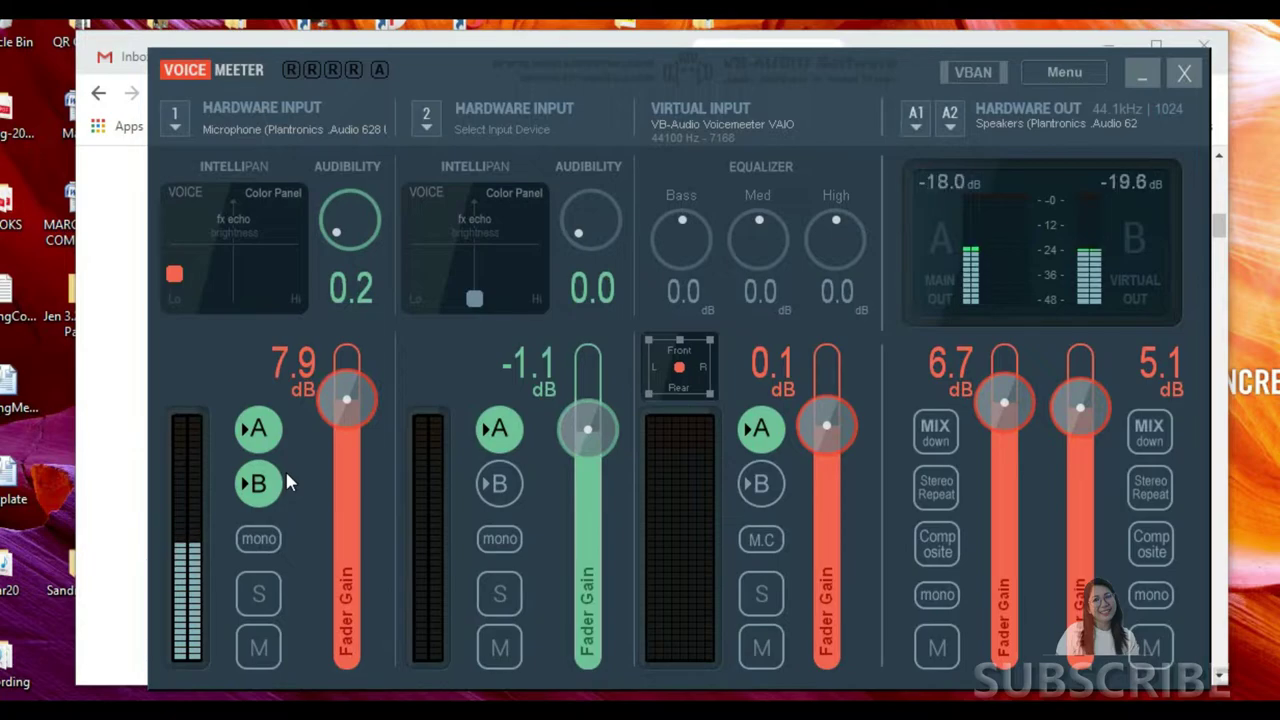
pyautogui.click(273, 425)
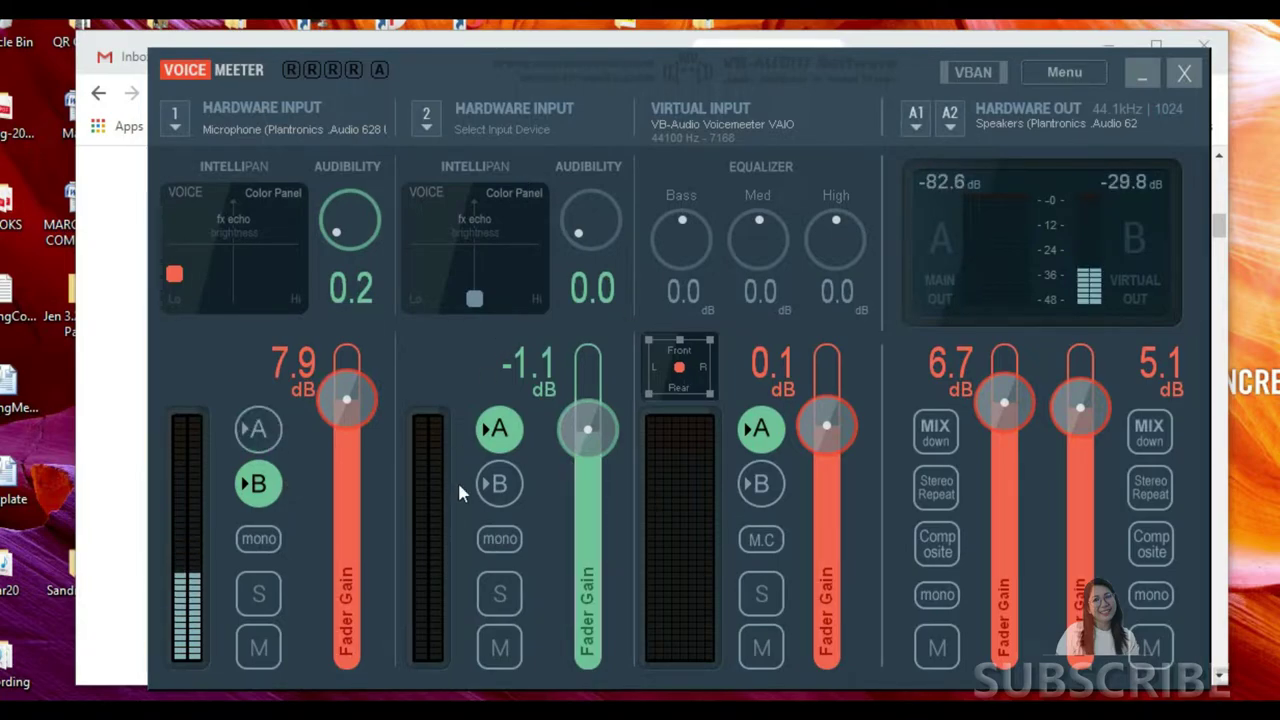
# Step: Set Hardware Input 2's fader gain to 2.9 dB and the Virtual Input's fader gain to 2.0 dB
pyautogui.moveTo(606, 443); pyautogui.dragTo(601, 418)
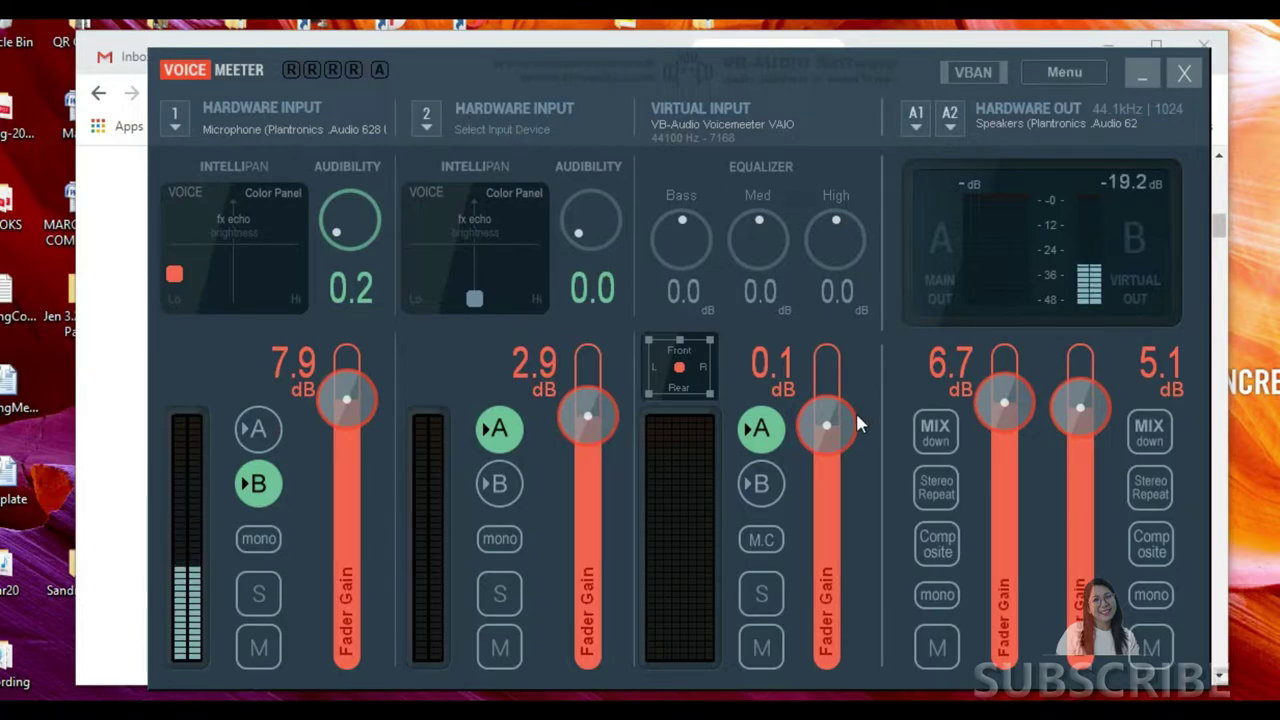
pyautogui.moveTo(832, 435)
pyautogui.mouseDown()
pyautogui.moveTo(835, 380)
pyautogui.moveTo(824, 441)
pyautogui.mouseUp()
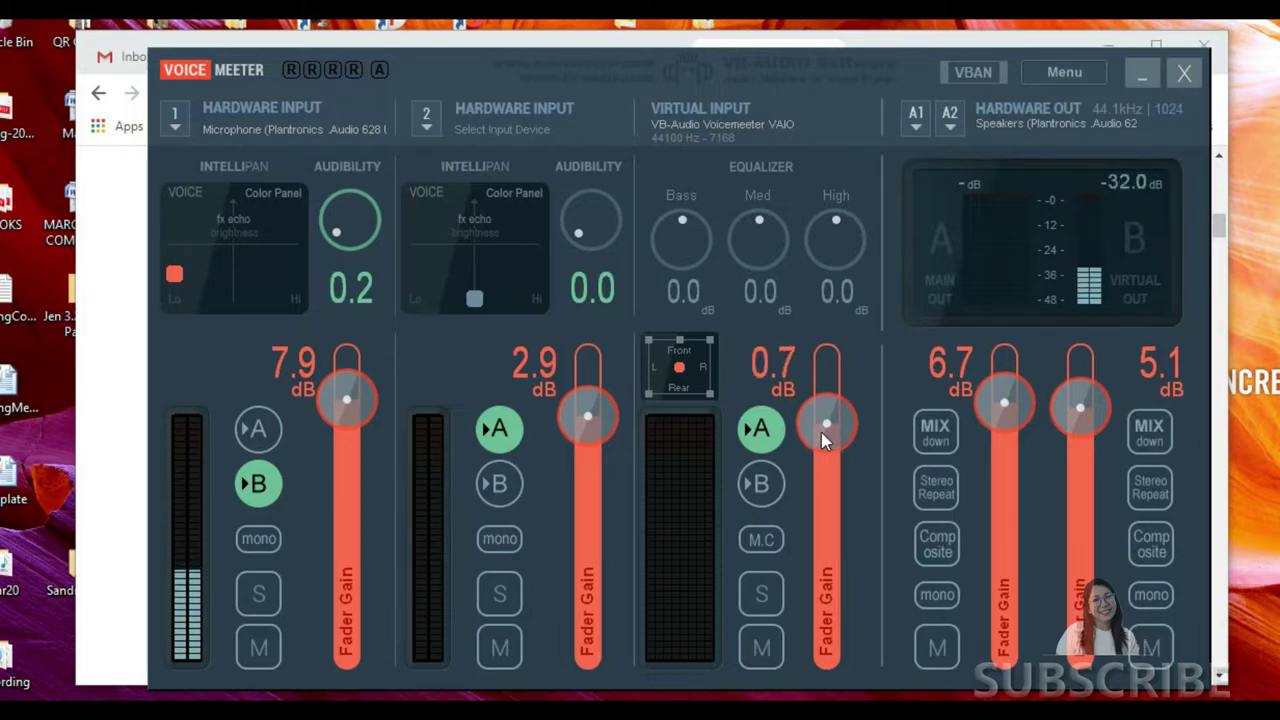
pyautogui.scroll(3, 826, 432)
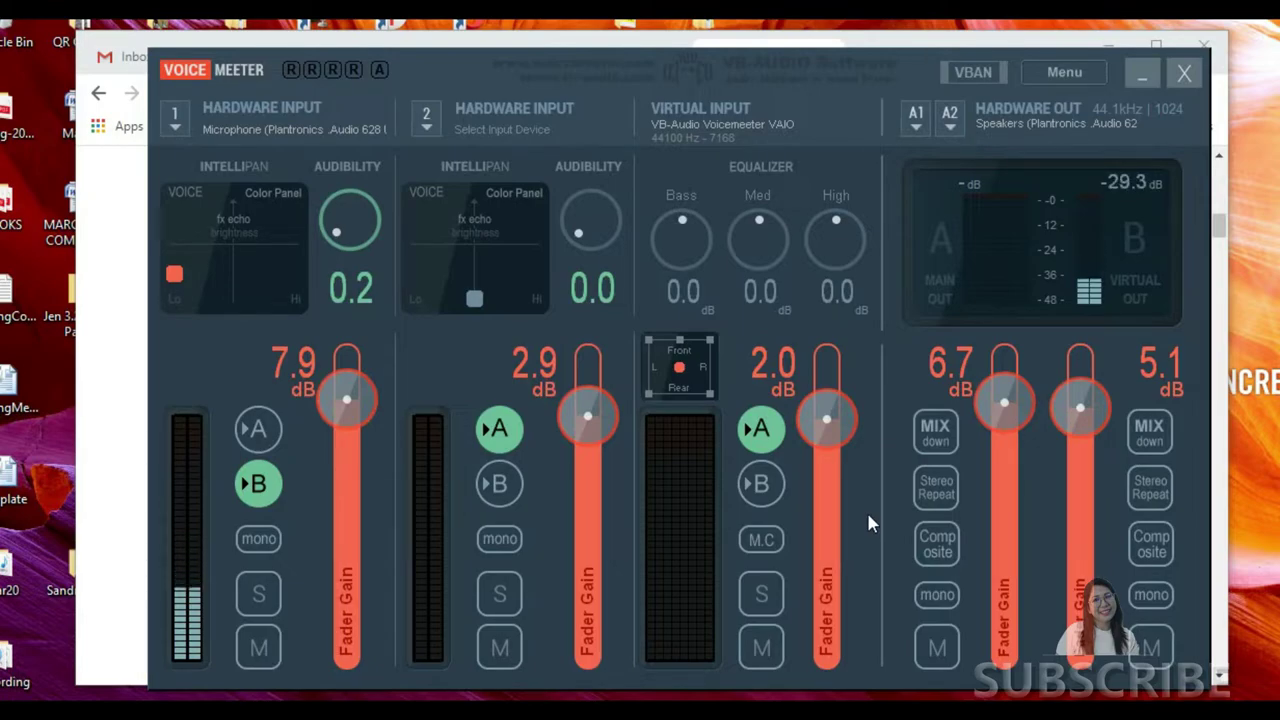
# Step: Test routing the Virtual Input to output B twice, leaving the routing switched off
pyautogui.click(761, 488)
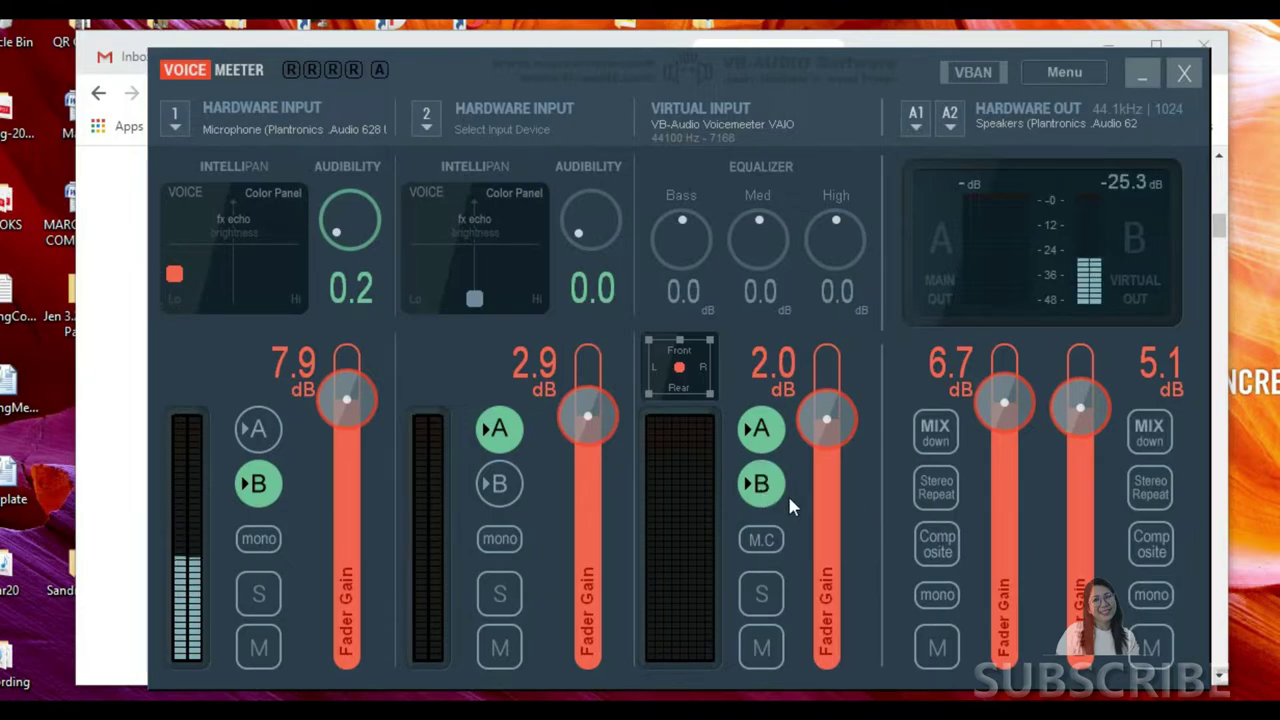
pyautogui.click(768, 490)
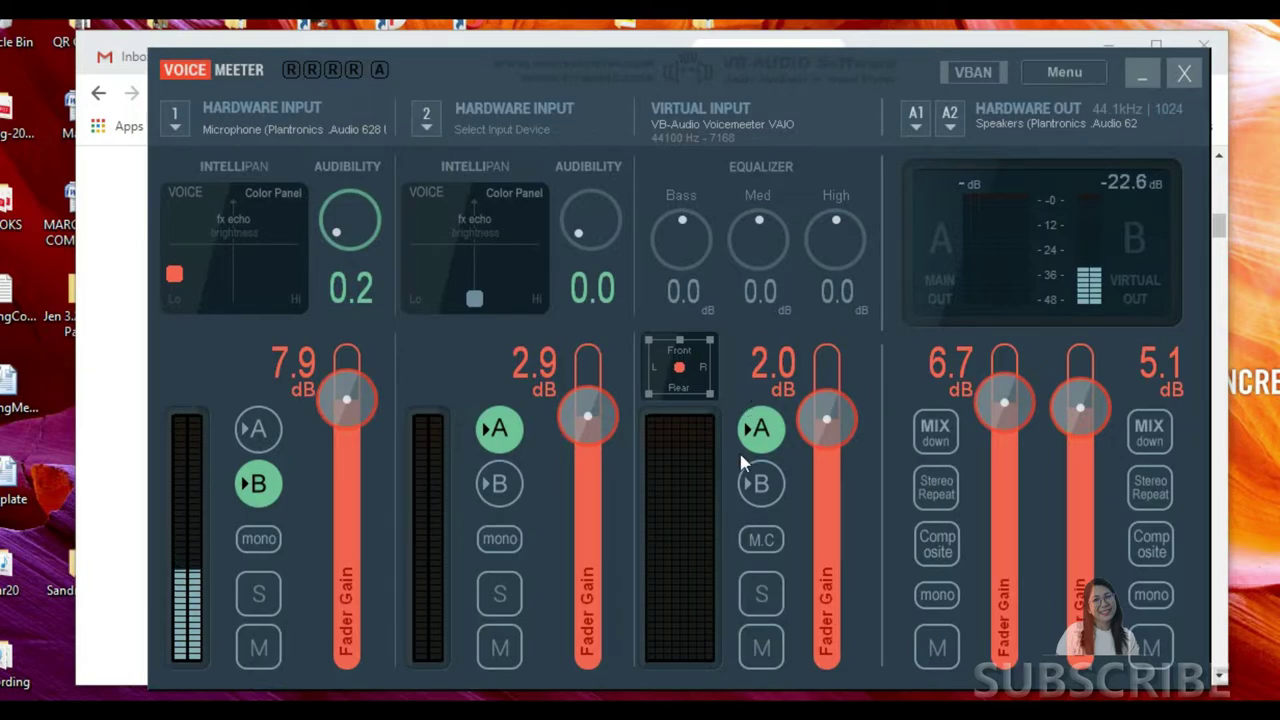
pyautogui.click(763, 488)
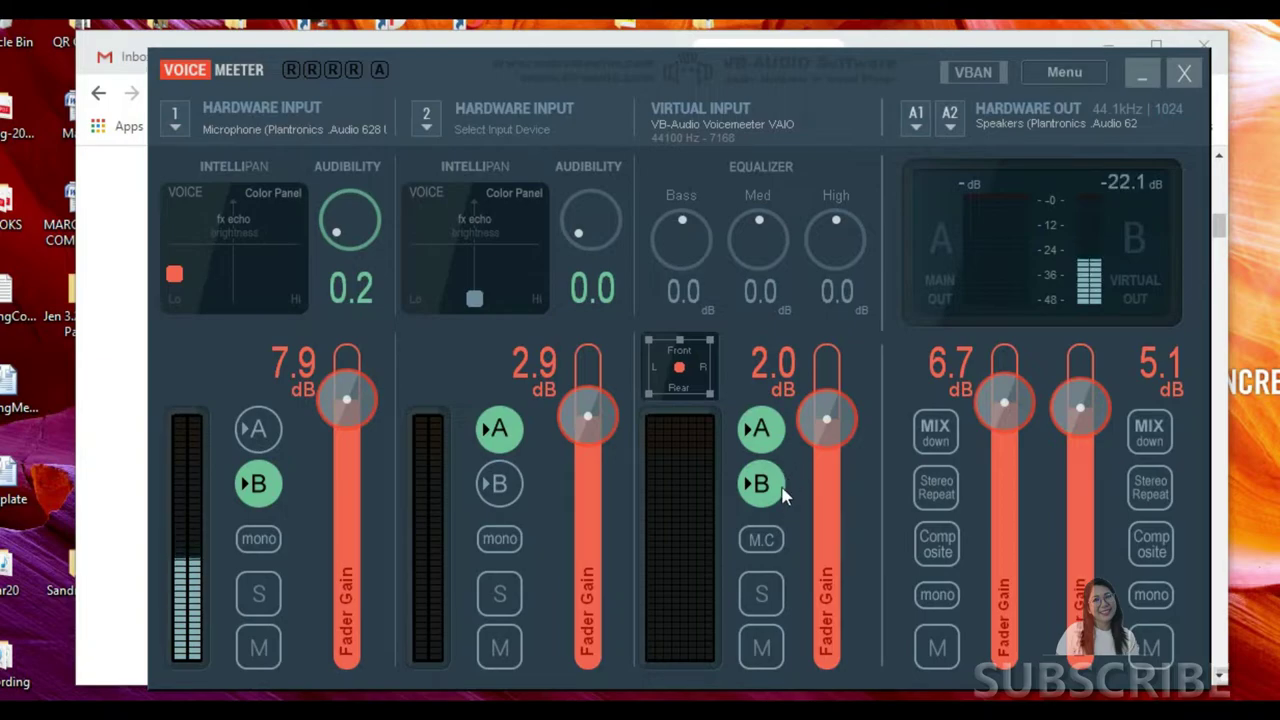
pyautogui.click(763, 487)
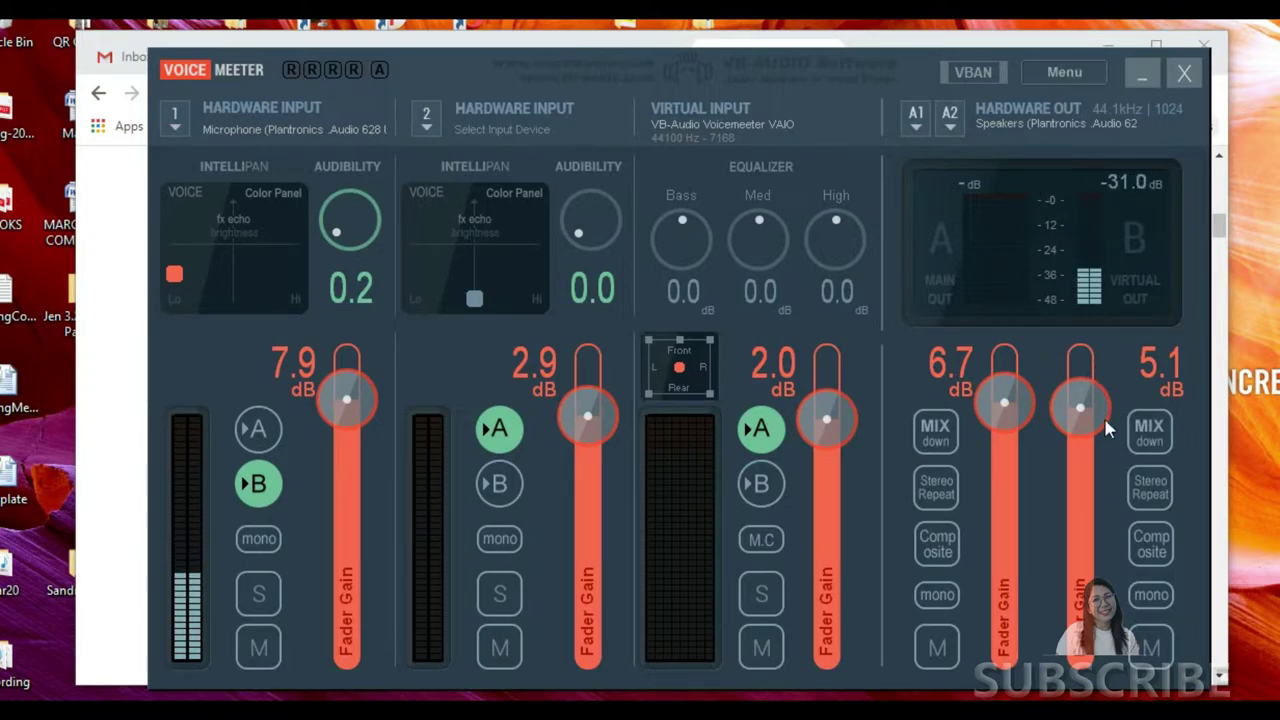
# Step: Set the main output A fader to 6.1 dB and the virtual output B fader to 5.1 dB
pyautogui.moveTo(1097, 427); pyautogui.dragTo(1094, 406)
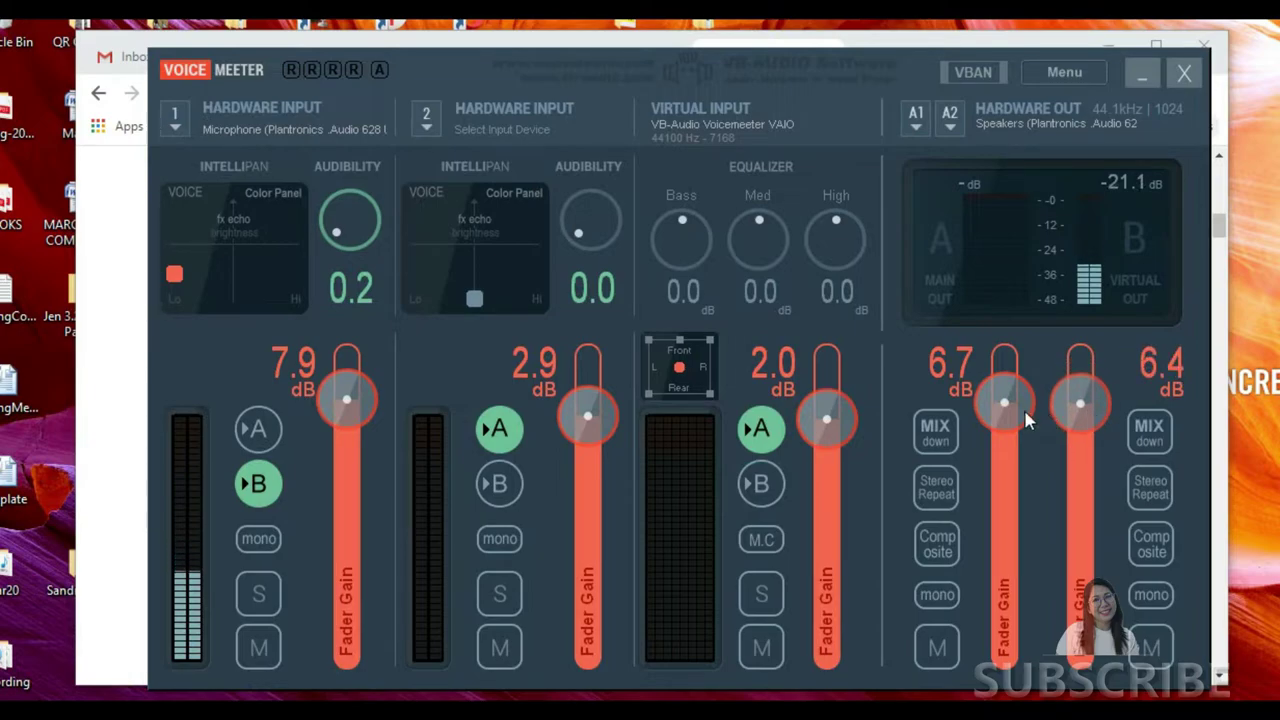
pyautogui.moveTo(1010, 413); pyautogui.dragTo(1080, 409)
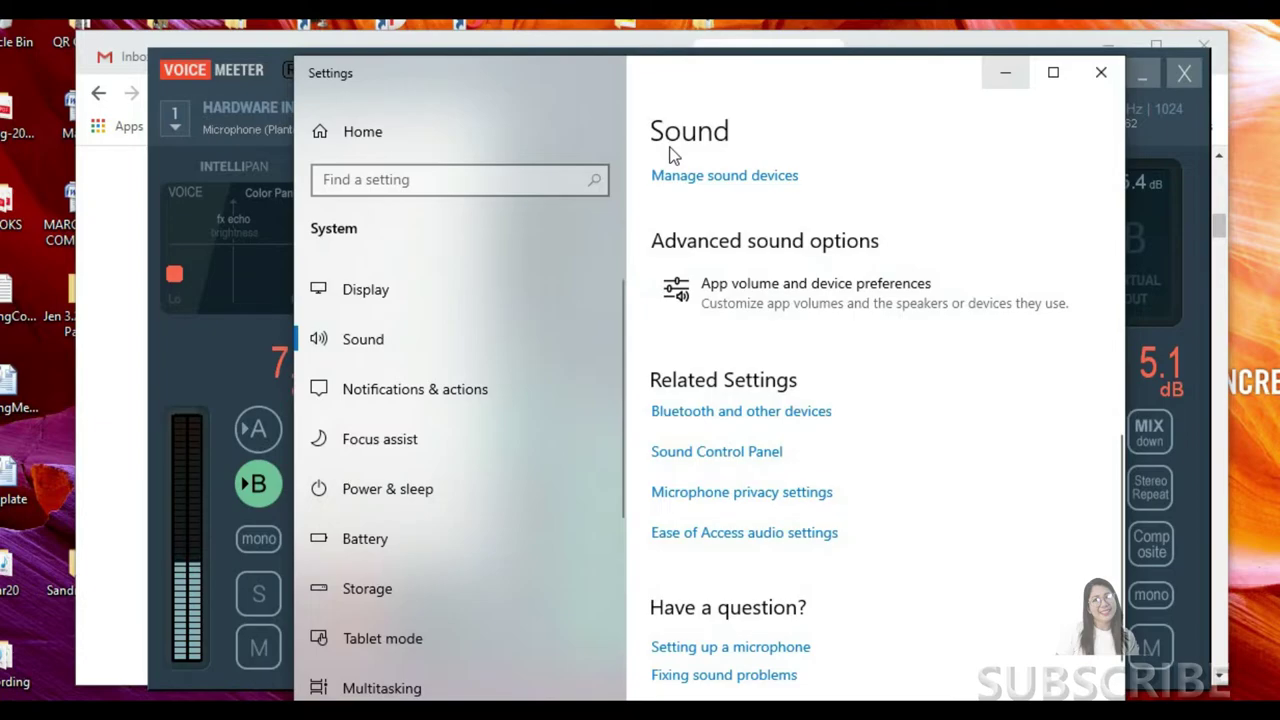
# Step: Open the Sound Control Panel from Windows Sound settings, minimize Settings, and check the VoiceMeeter Input playback device's options
pyautogui.click(696, 458)
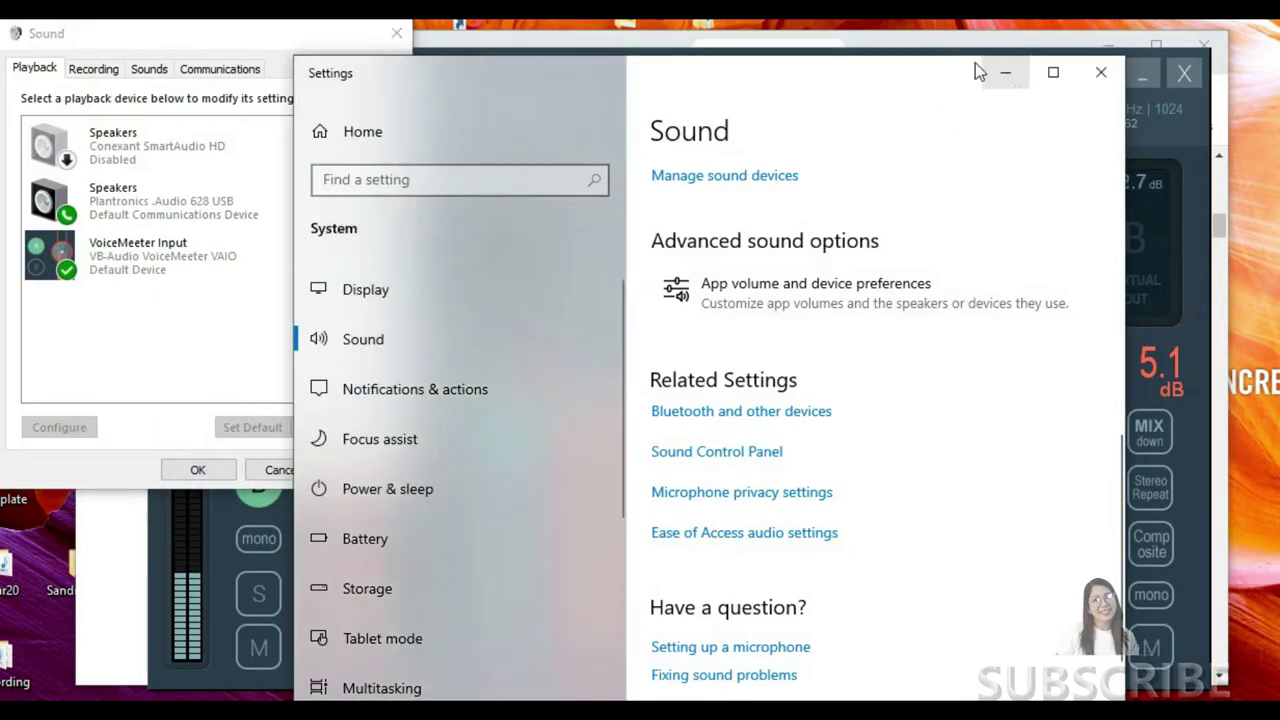
pyautogui.click(1006, 74)
pyautogui.moveTo(163, 41); pyautogui.dragTo(202, 56)
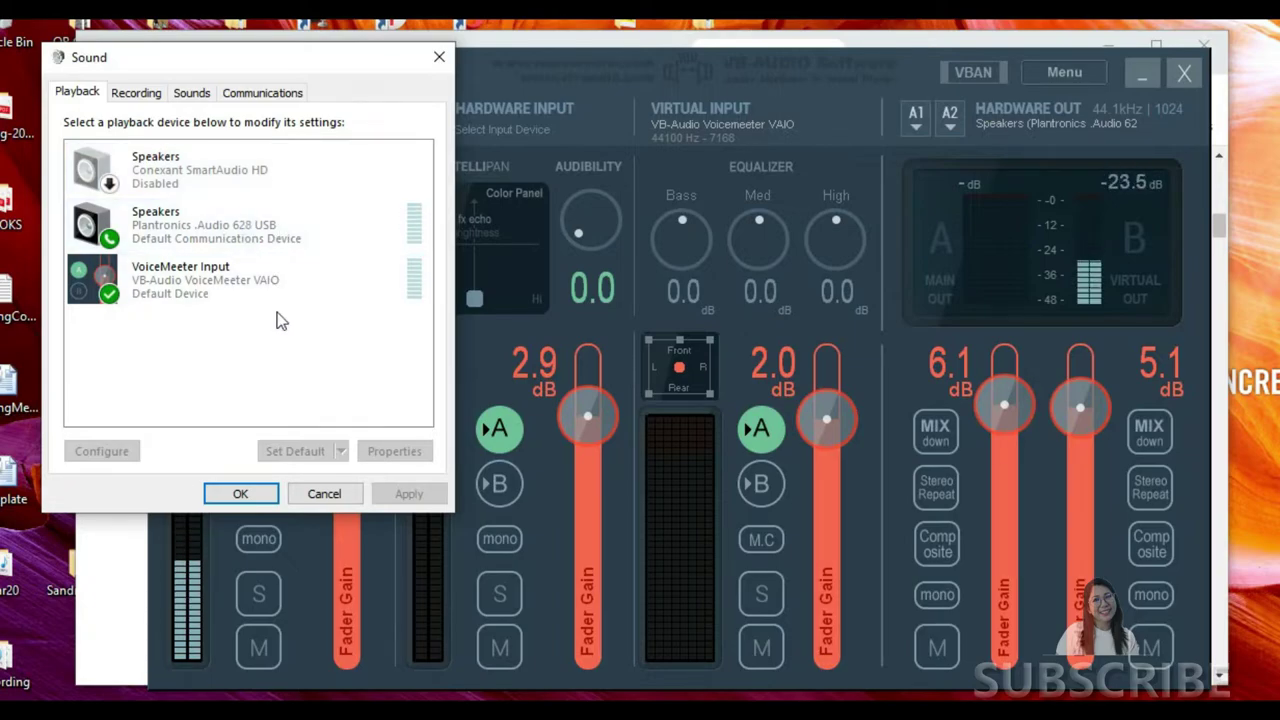
pyautogui.rightClick(363, 290)
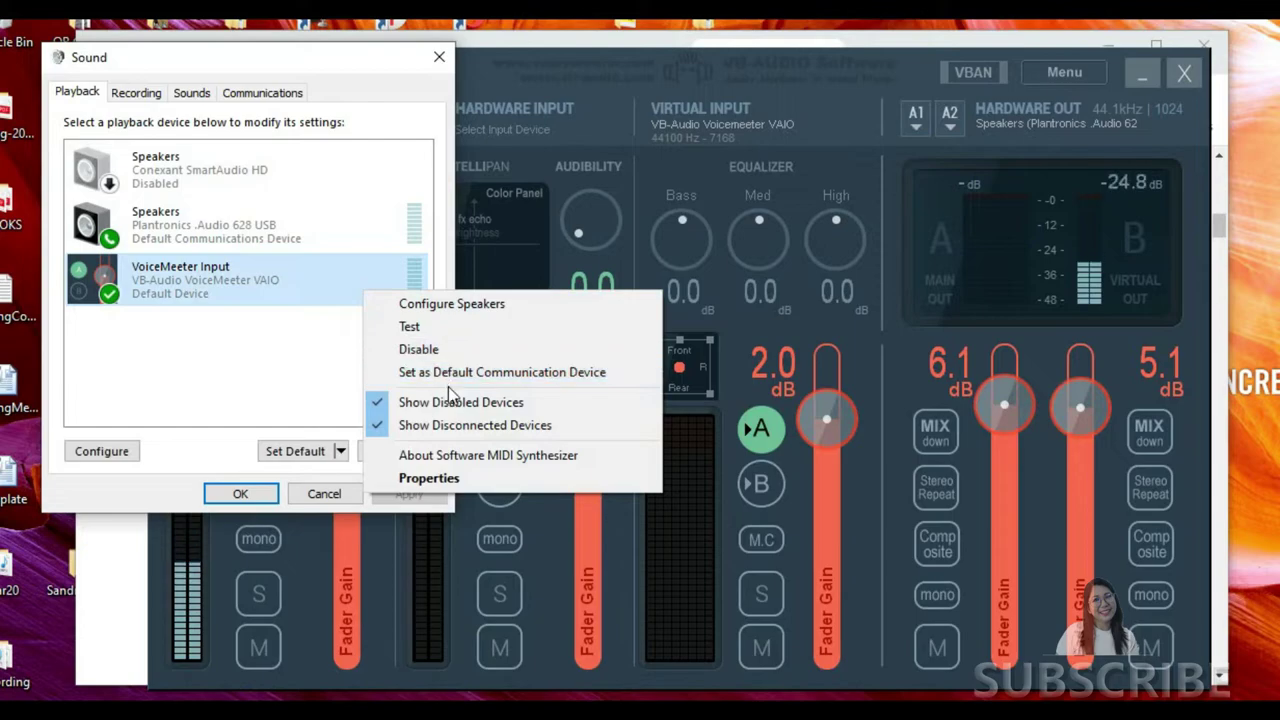
pyautogui.click(206, 305)
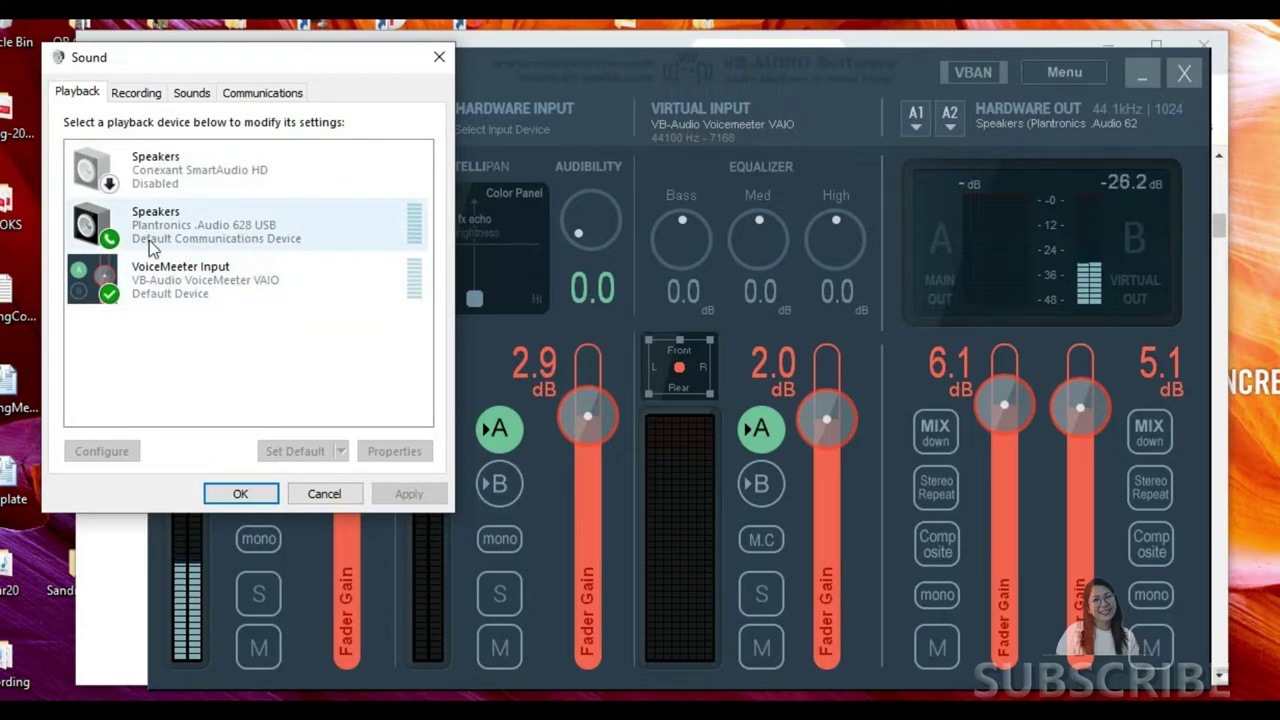
# Step: Open the properties of the Plantronics .Audio 628 USB speakers and show their volume levels
pyautogui.rightClick(324, 238)
pyautogui.click(400, 397)
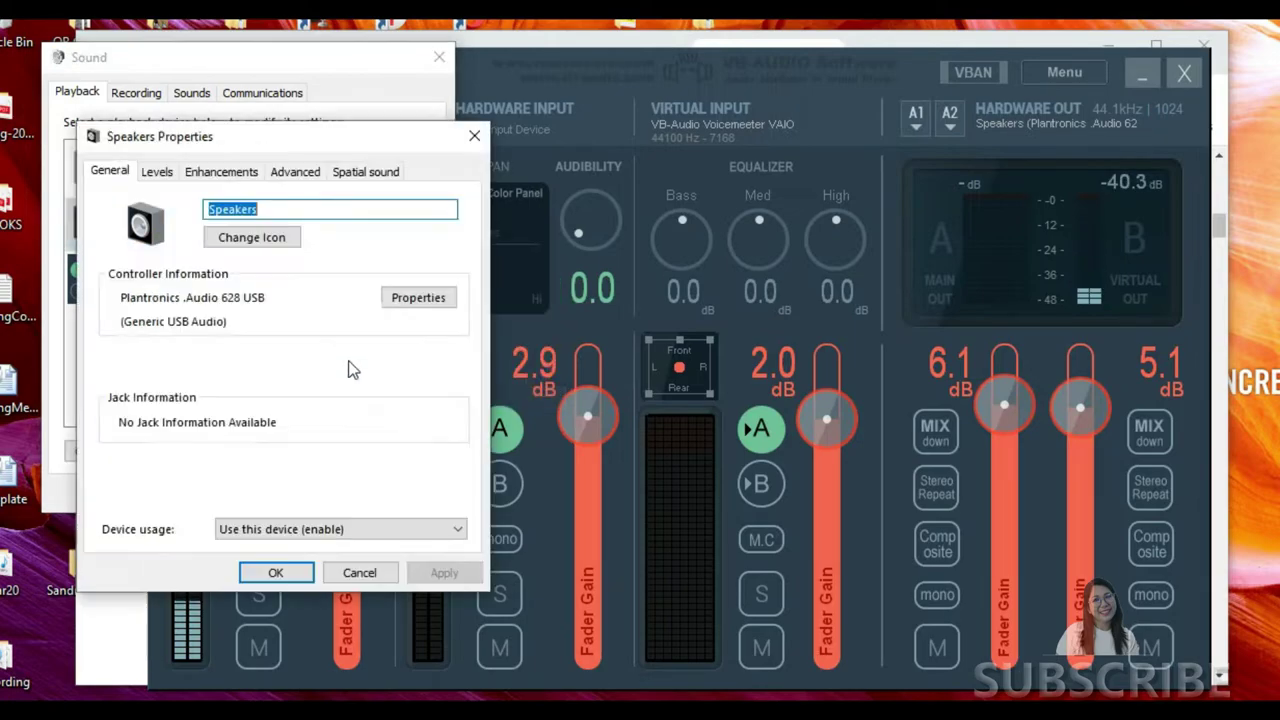
pyautogui.click(158, 174)
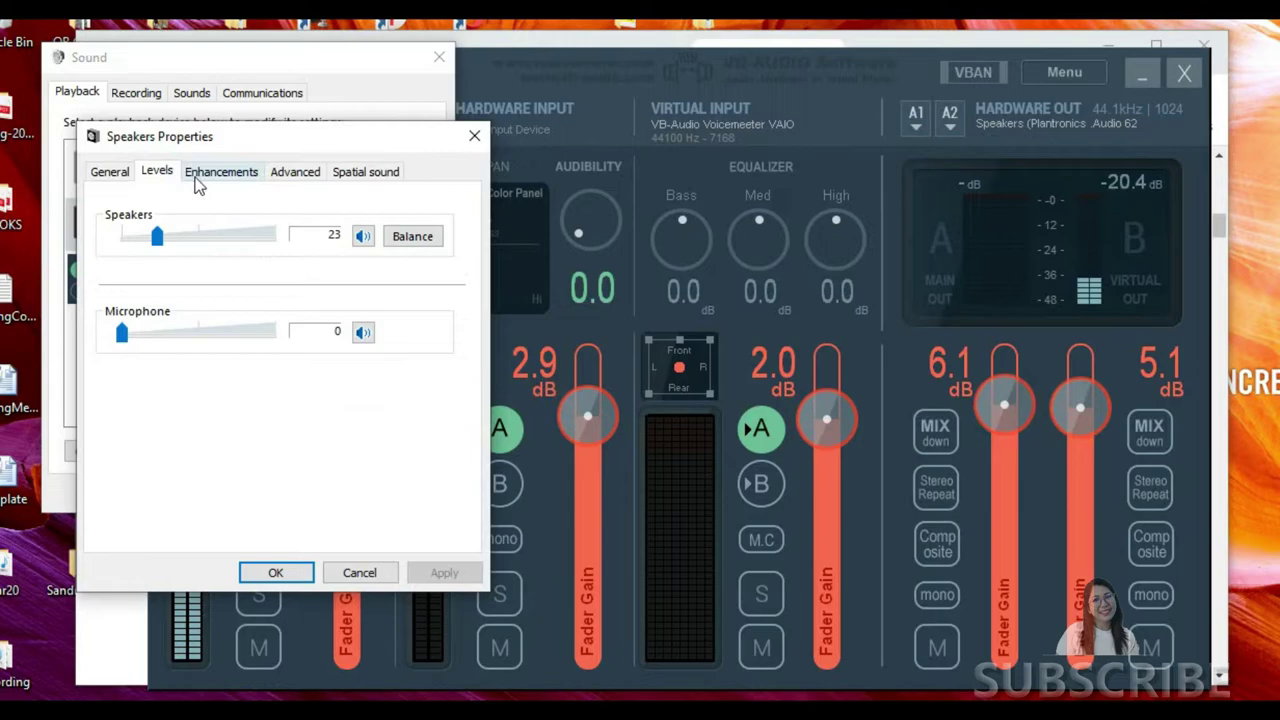
# Step: Check the advanced format and spatial sound settings of the Plantronics speakers and close their properties
pyautogui.click(297, 174)
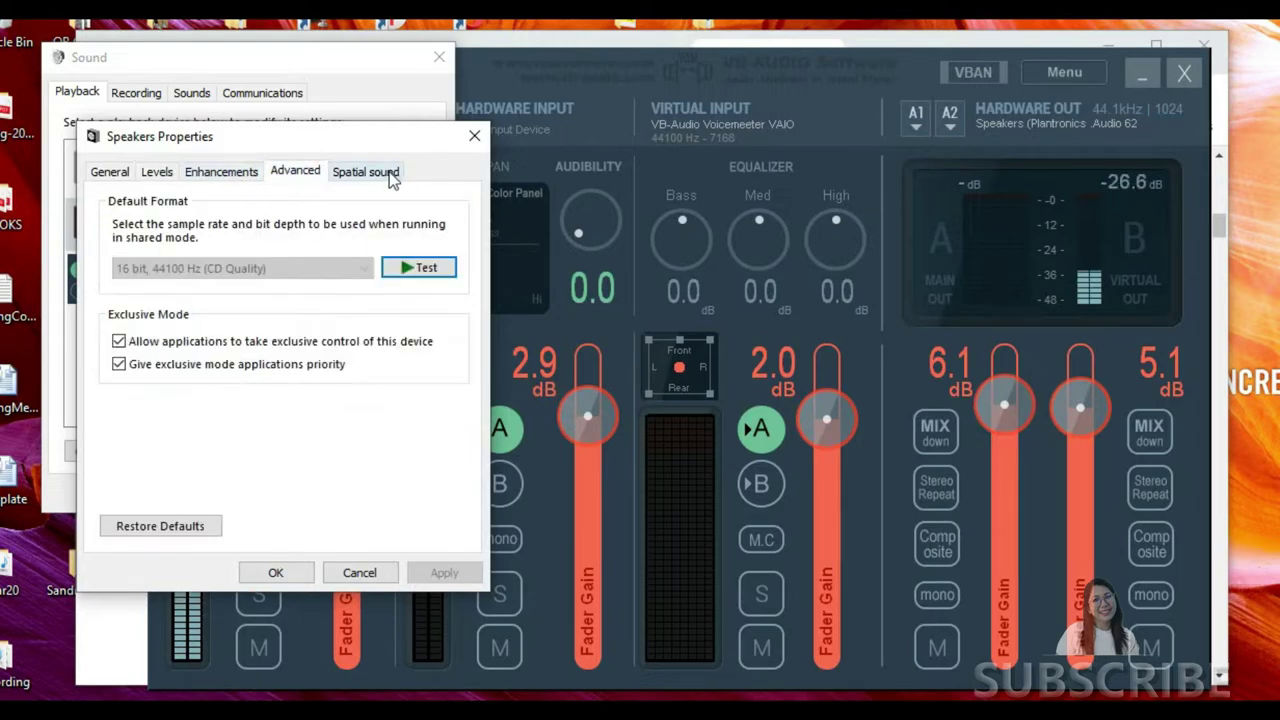
pyautogui.click(365, 172)
pyautogui.click(275, 572)
# Step: Open the VoiceMeeter Input playback device's properties, review its levels, default format and spatial sound settings, and close them
pyautogui.click(180, 284)
pyautogui.rightClick(180, 286)
pyautogui.click(243, 475)
pyautogui.click(157, 171)
pyautogui.click(210, 171)
pyautogui.click(157, 171)
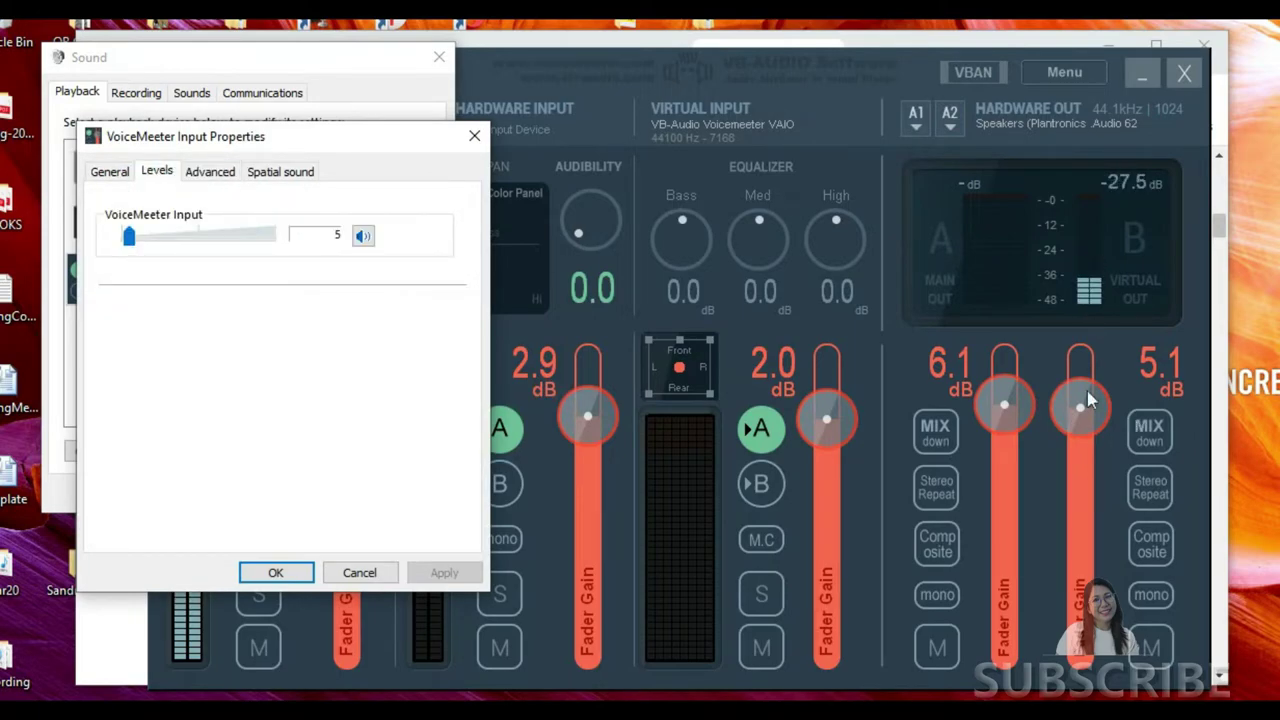
pyautogui.click(270, 176)
pyautogui.click(211, 172)
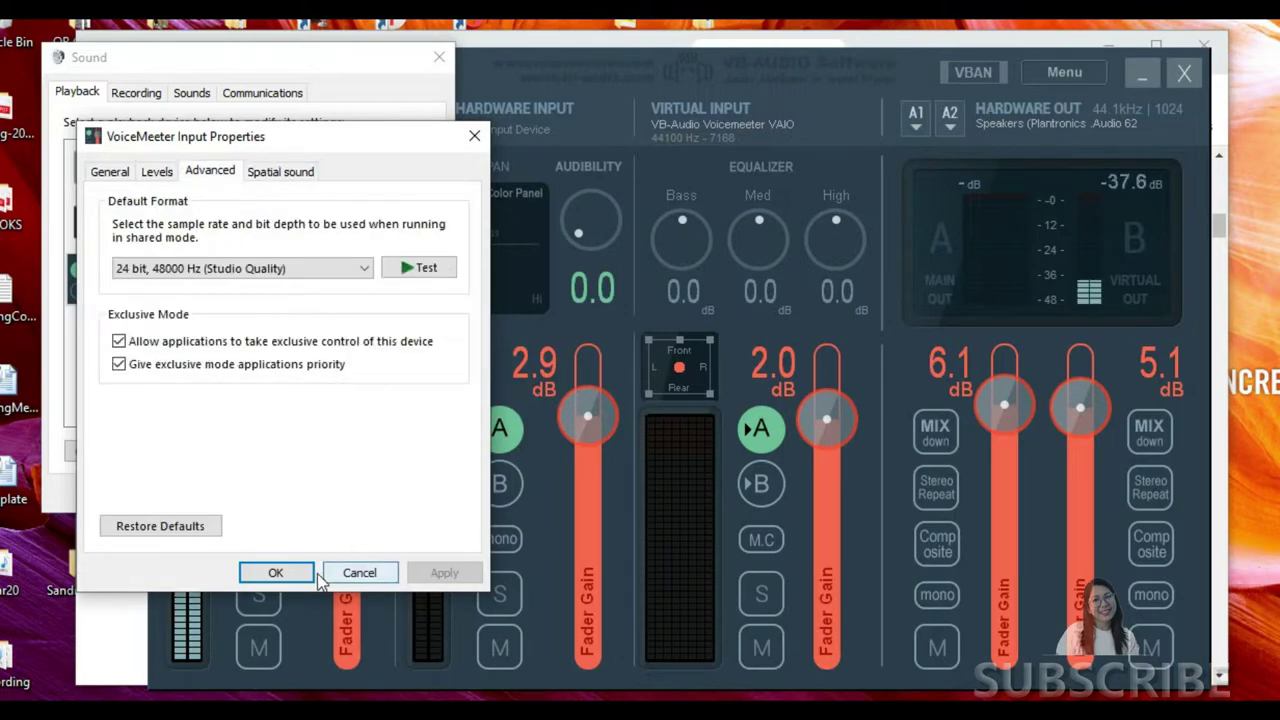
pyautogui.click(274, 572)
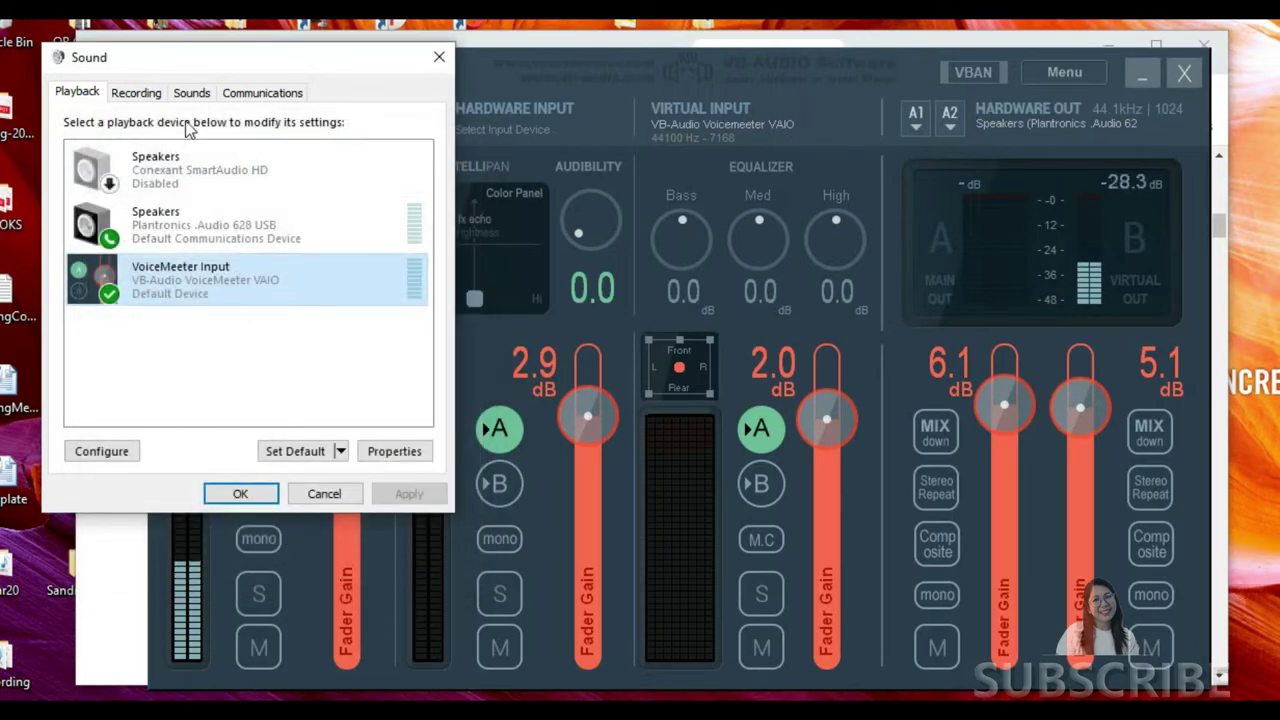
# Step: Glance at the recording devices, return to playback, and recheck the Plantronics speakers' volume levels in their properties
pyautogui.click(141, 96)
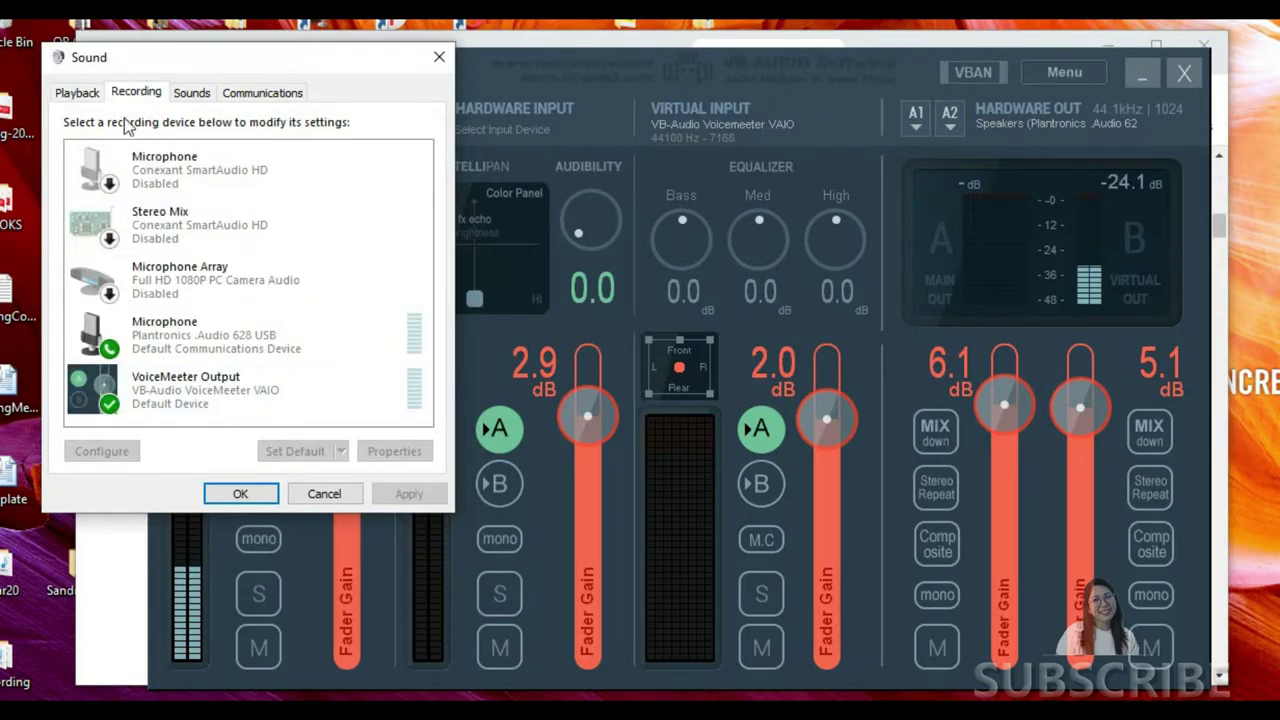
pyautogui.click(77, 92)
pyautogui.rightClick(233, 238)
pyautogui.click(276, 400)
pyautogui.click(157, 172)
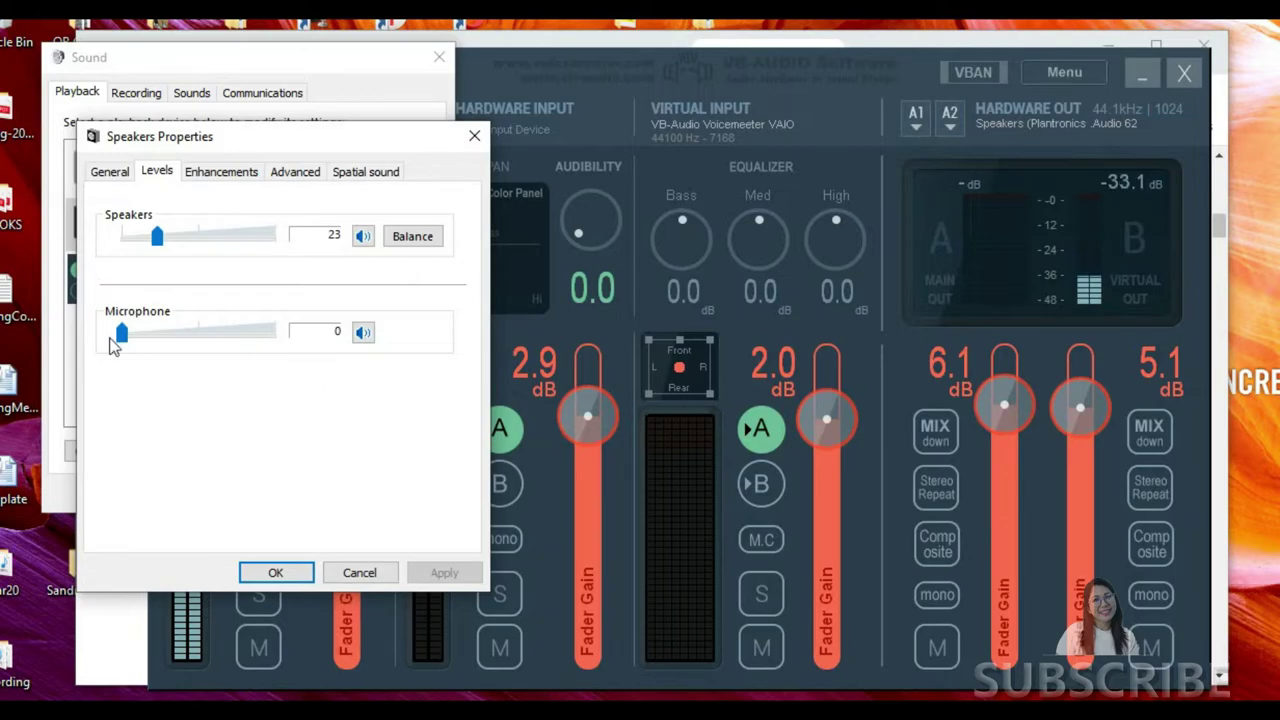
pyautogui.click(276, 572)
# Step: Open the properties of the Plantronics .Audio 628 USB recording microphone and review its listening, level and advanced settings
pyautogui.click(136, 92)
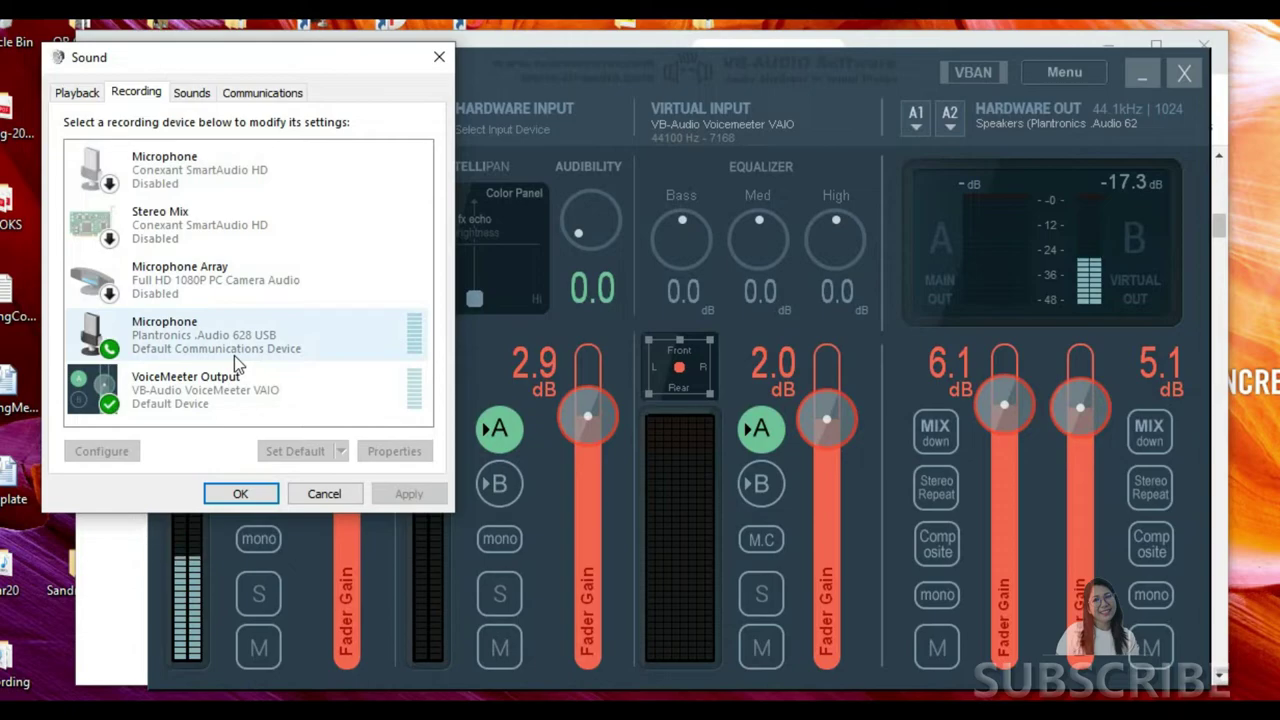
pyautogui.click(334, 336)
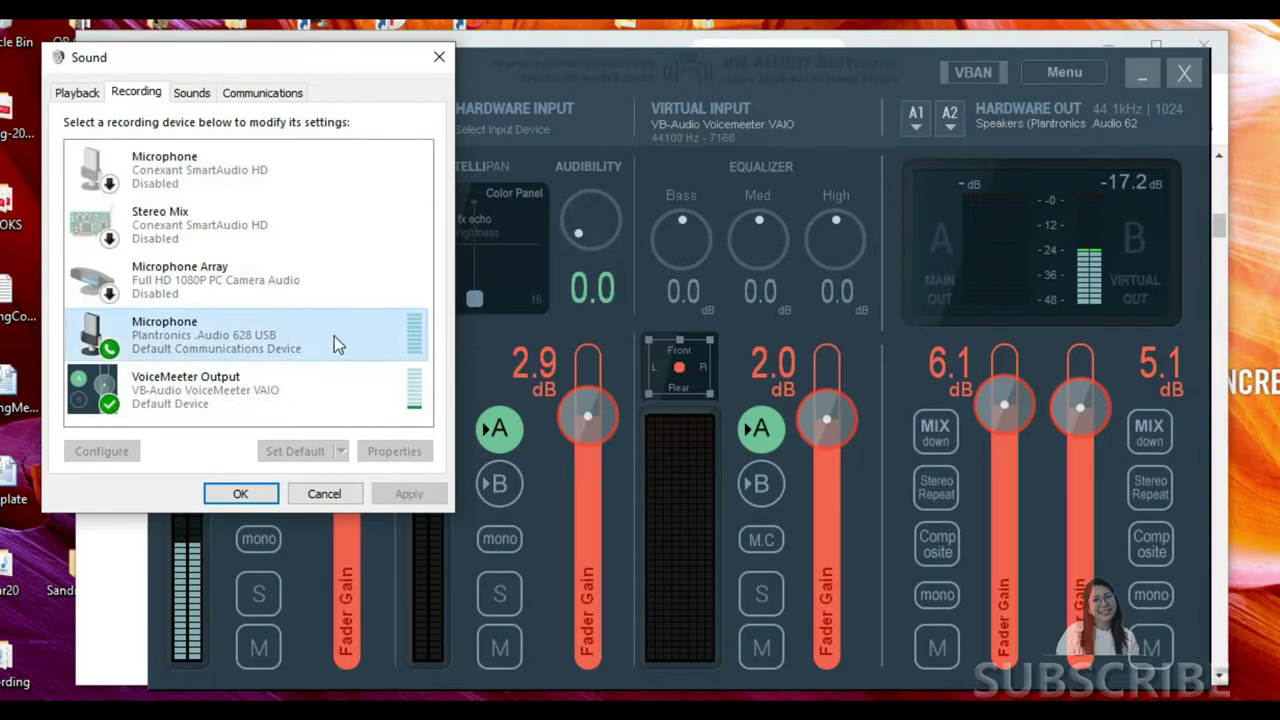
pyautogui.rightClick(340, 332)
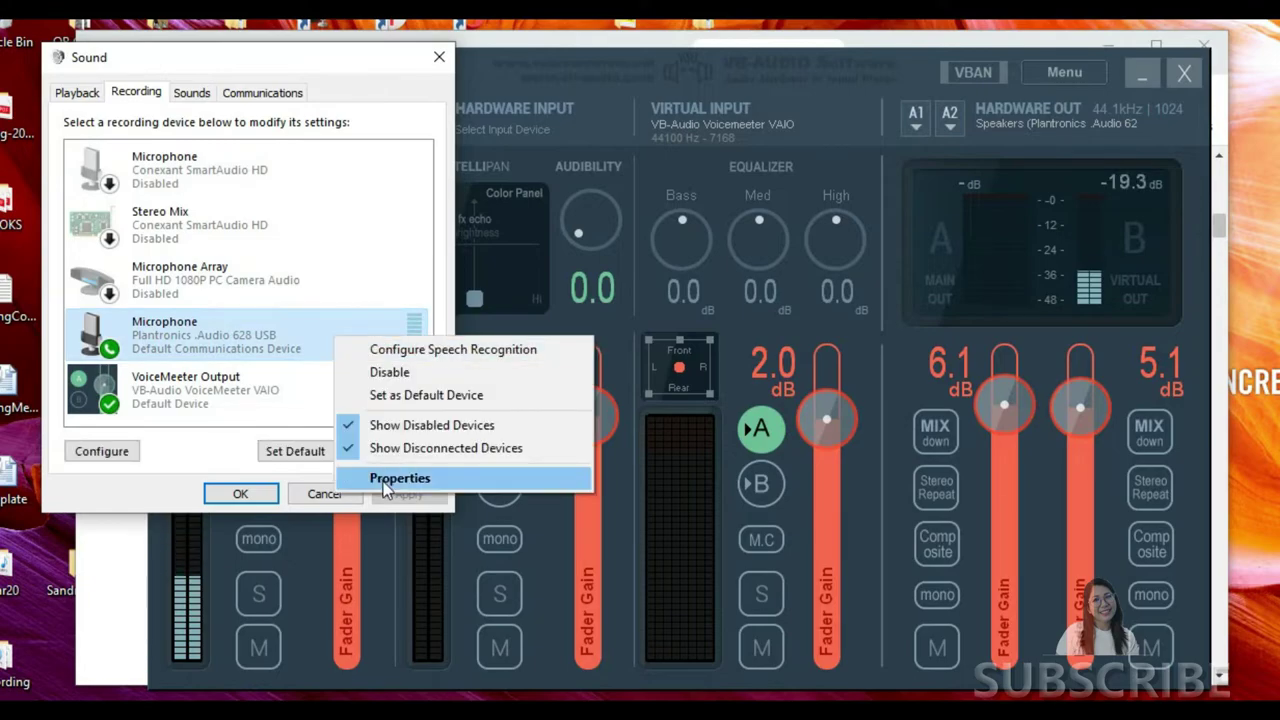
pyautogui.click(400, 474)
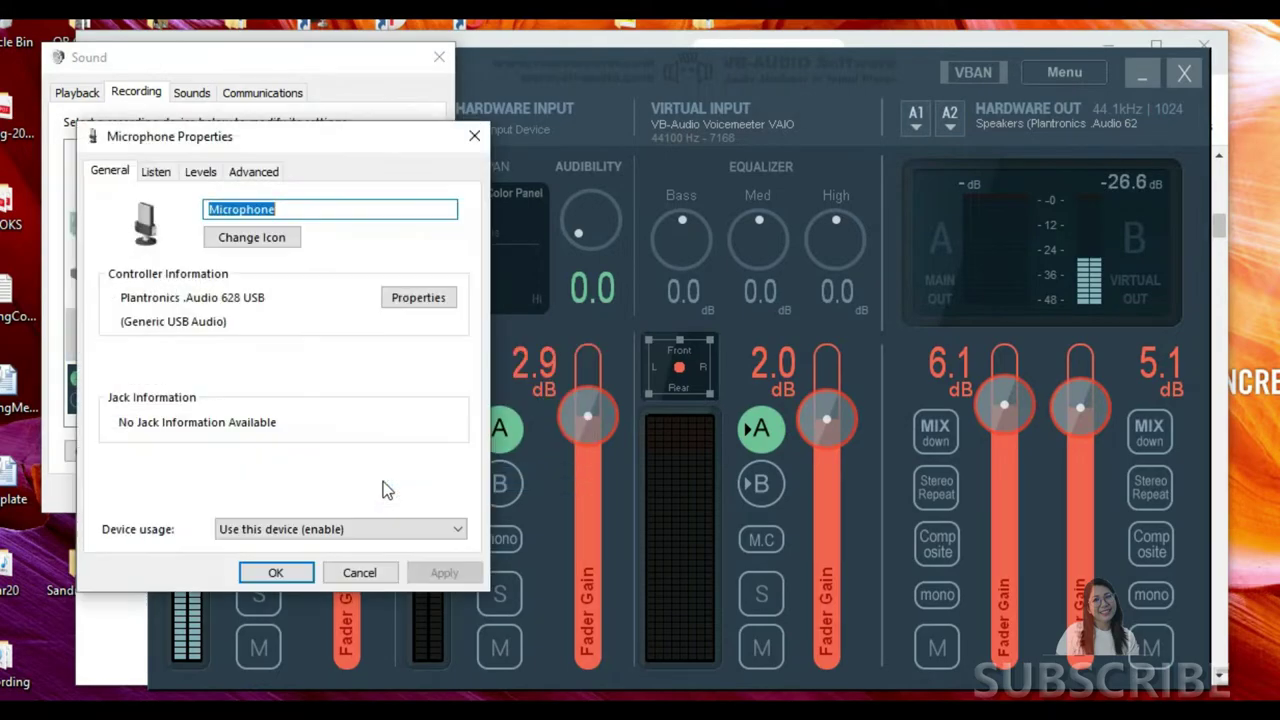
pyautogui.click(157, 176)
pyautogui.click(205, 177)
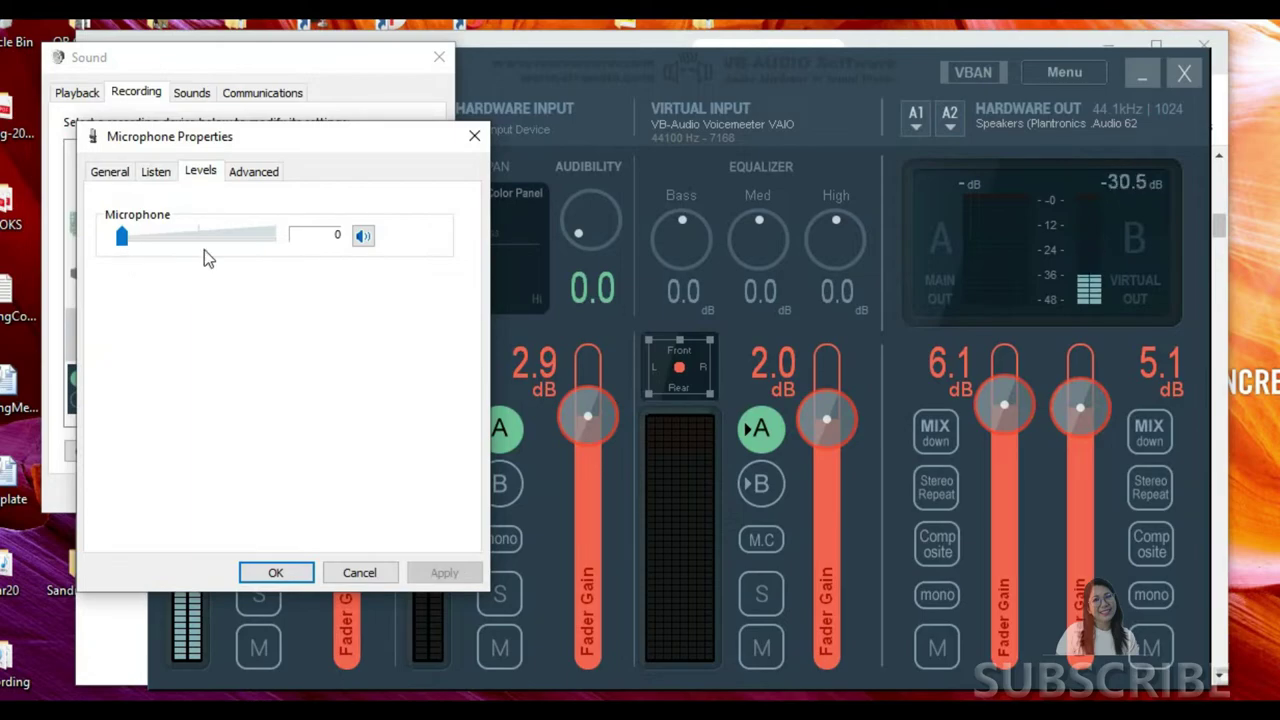
pyautogui.click(258, 174)
pyautogui.click(275, 572)
# Step: Open the VoiceMeeter Output recording device's properties and review its listening options, levels and default format
pyautogui.click(178, 395)
pyautogui.rightClick(178, 395)
pyautogui.click(252, 516)
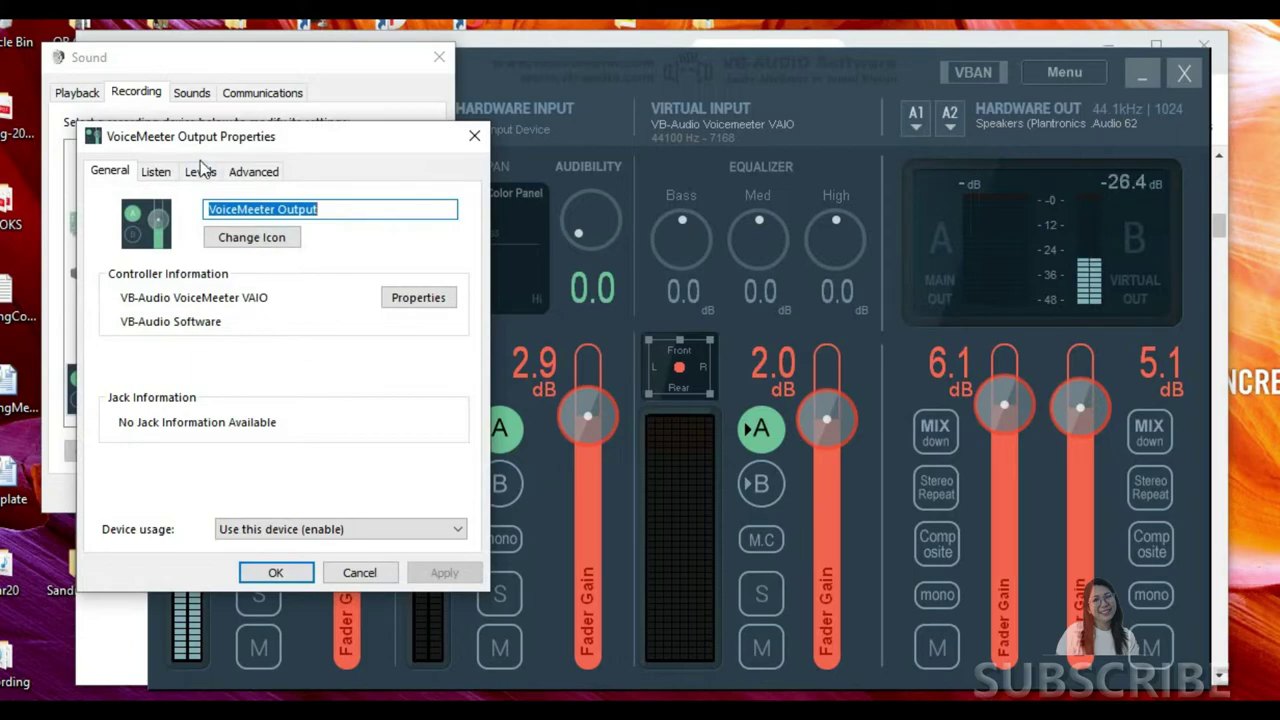
pyautogui.click(157, 177)
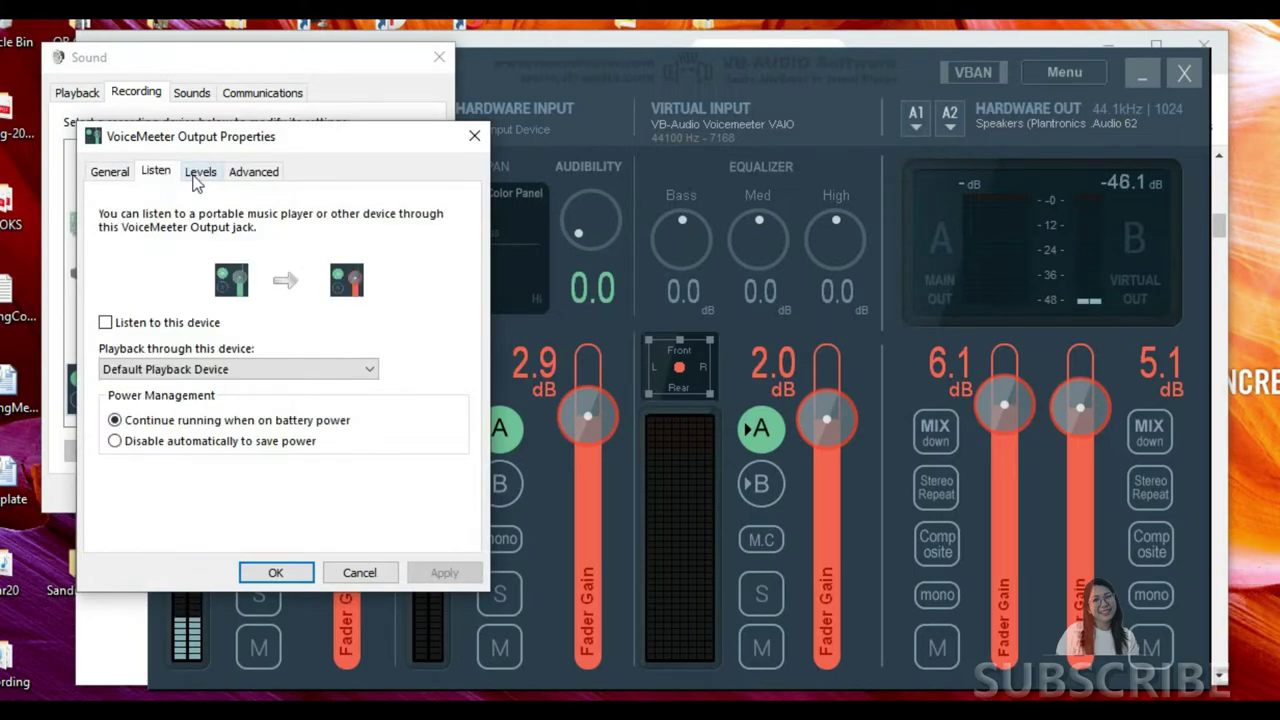
pyautogui.click(199, 173)
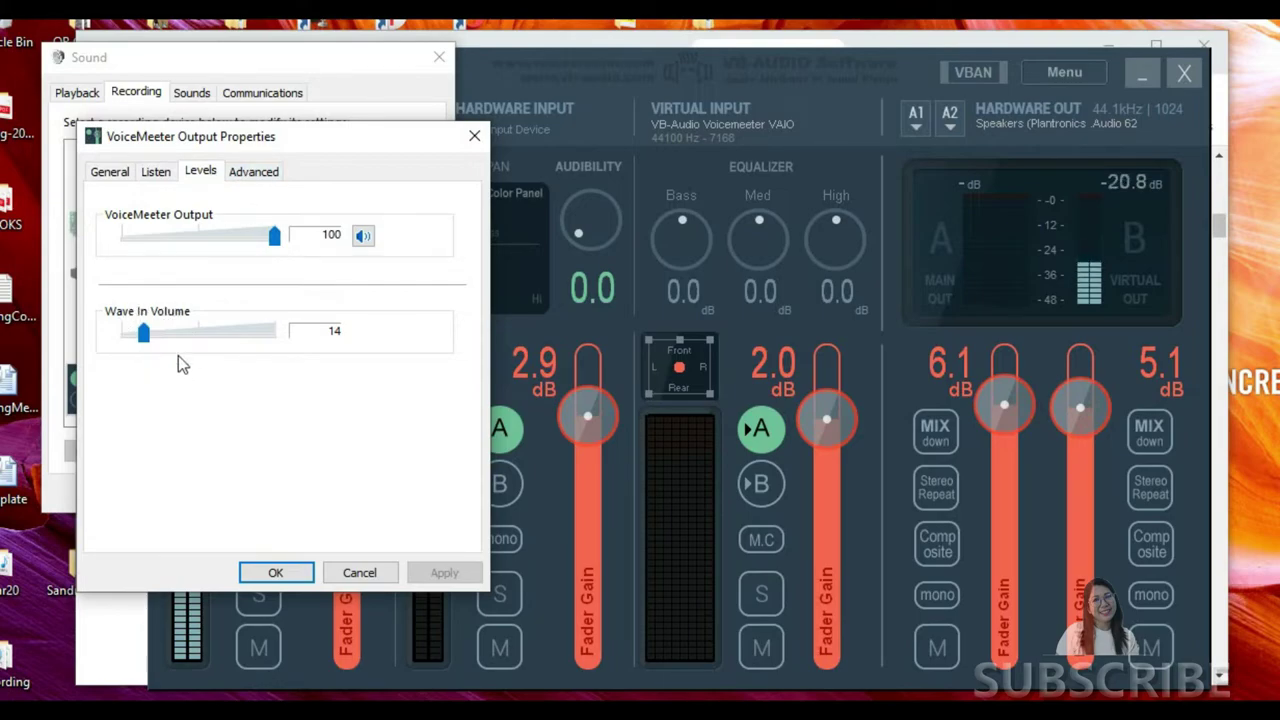
pyautogui.click(256, 174)
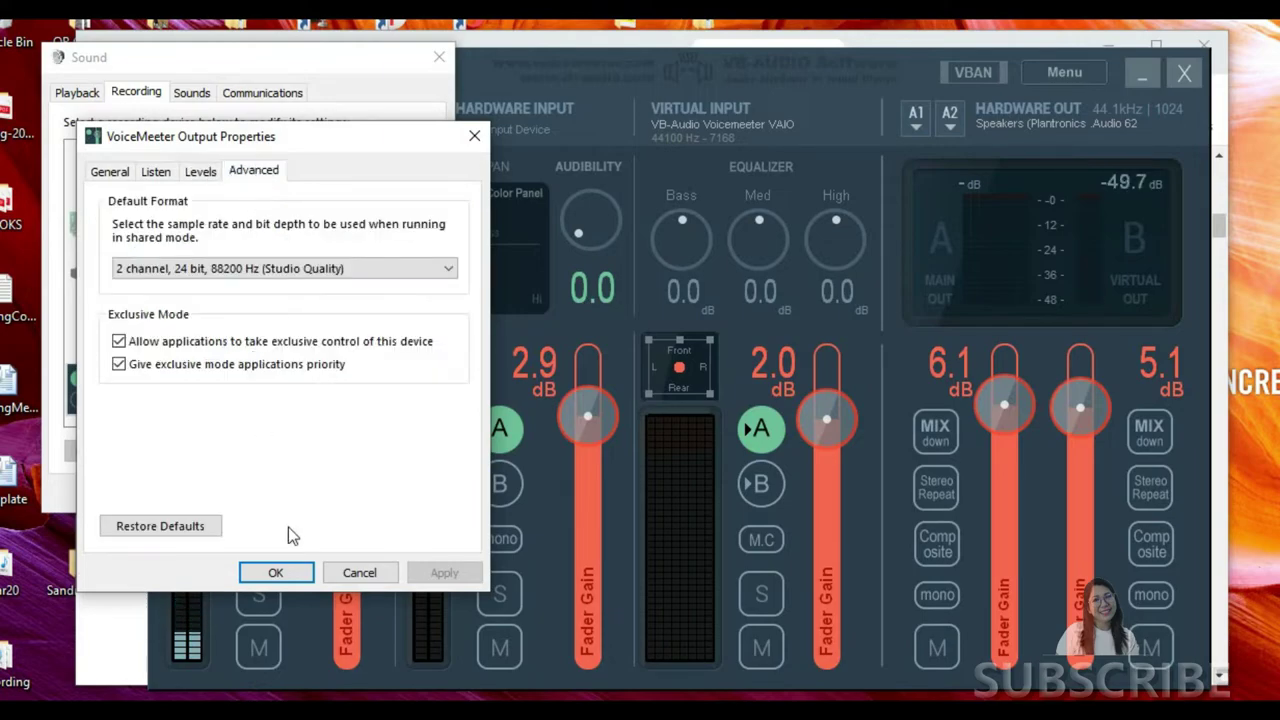
pyautogui.click(276, 572)
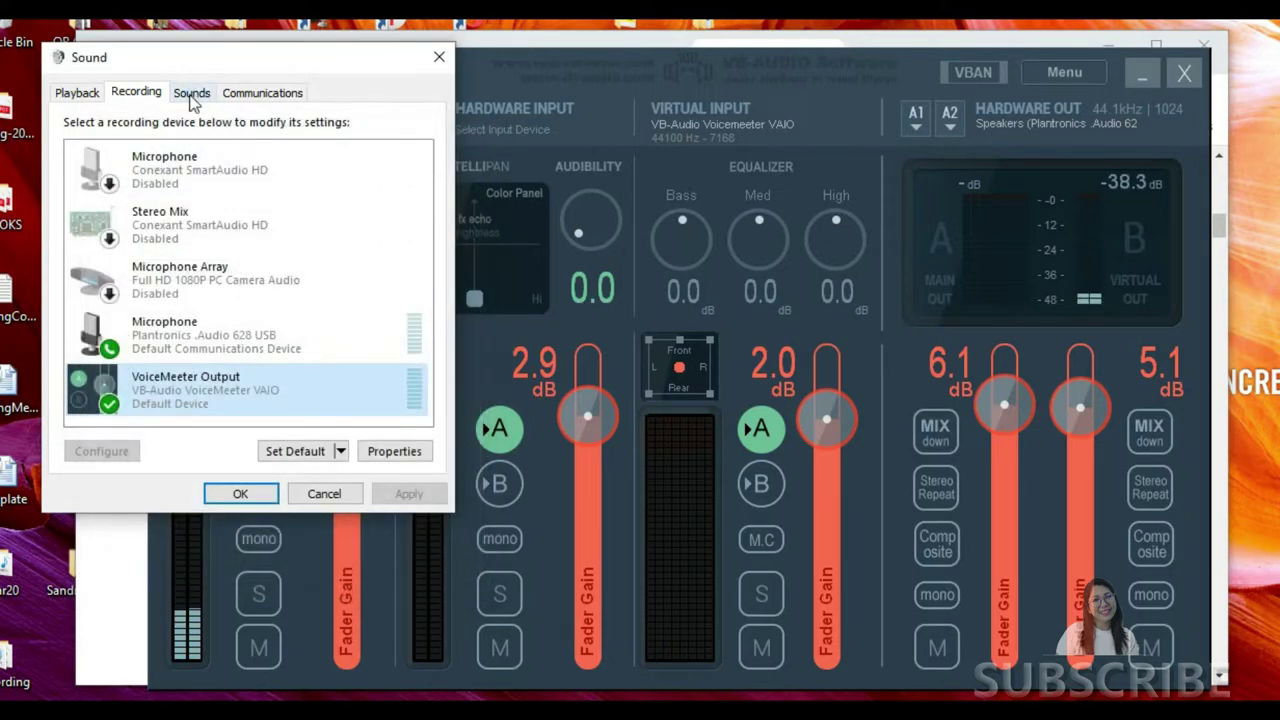
# Step: Review the Windows sound scheme and communications activity options, and close the Sound dialog
pyautogui.click(192, 97)
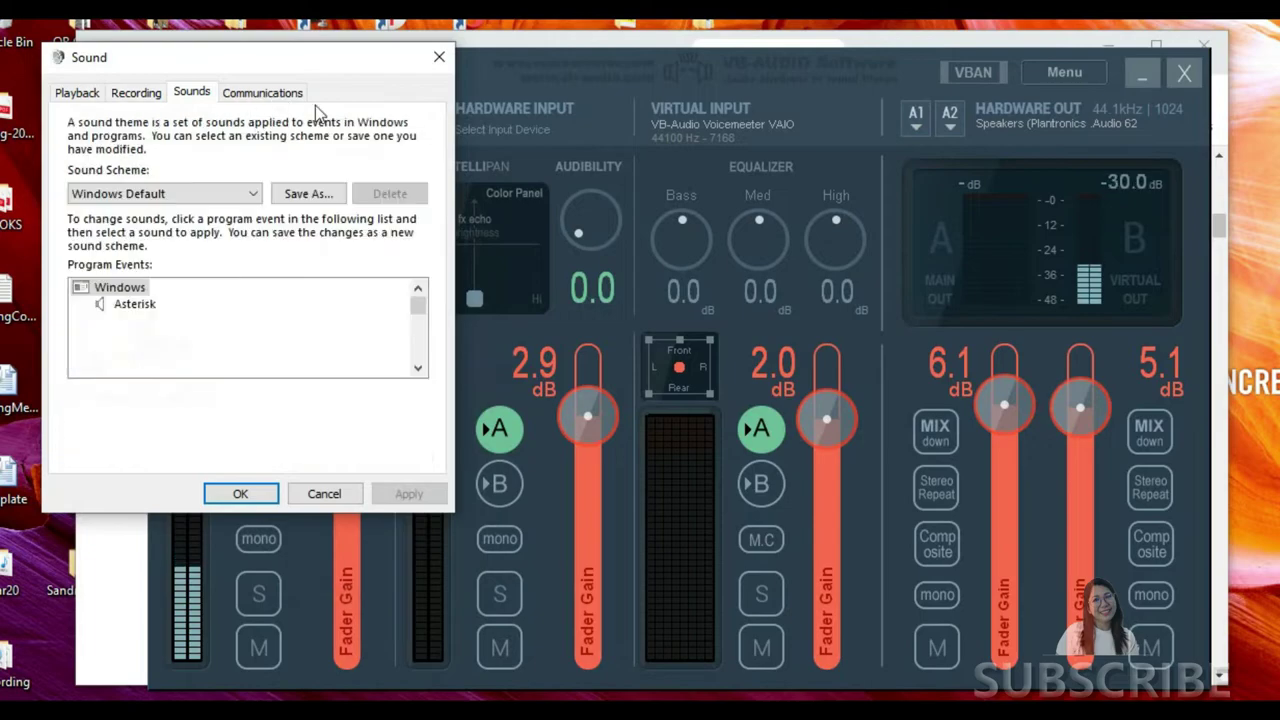
pyautogui.click(264, 95)
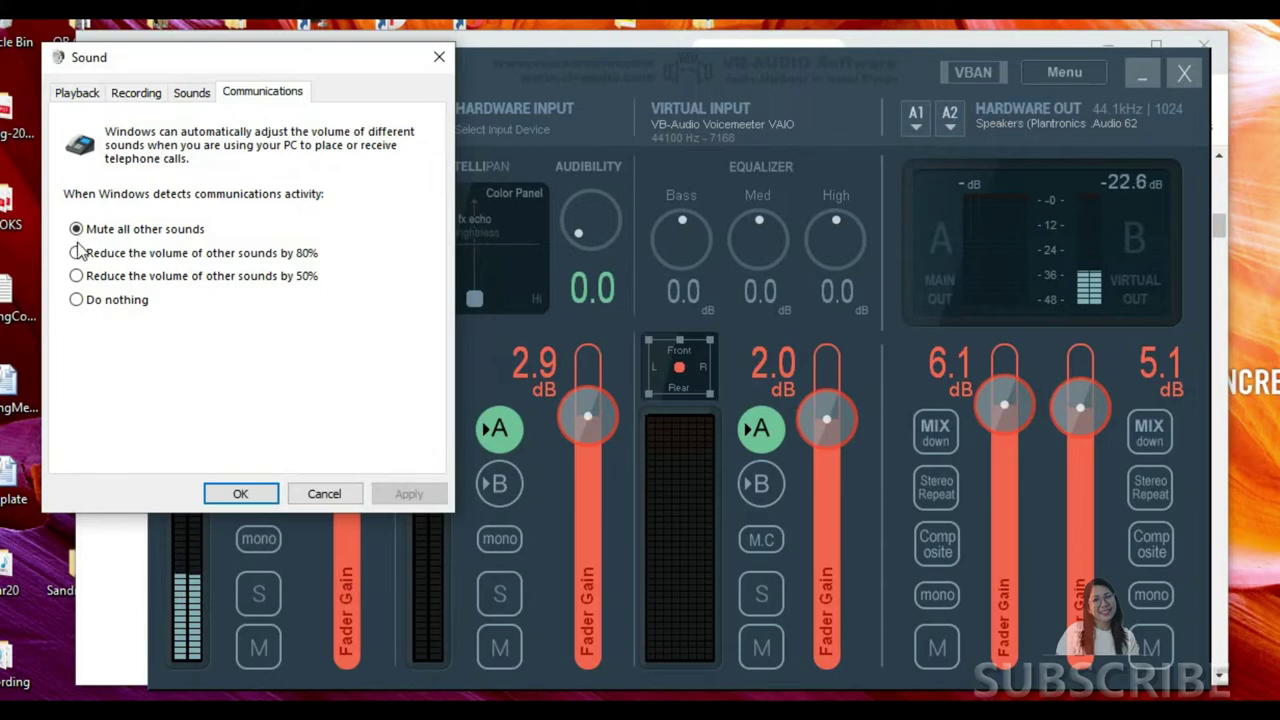
pyautogui.click(241, 495)
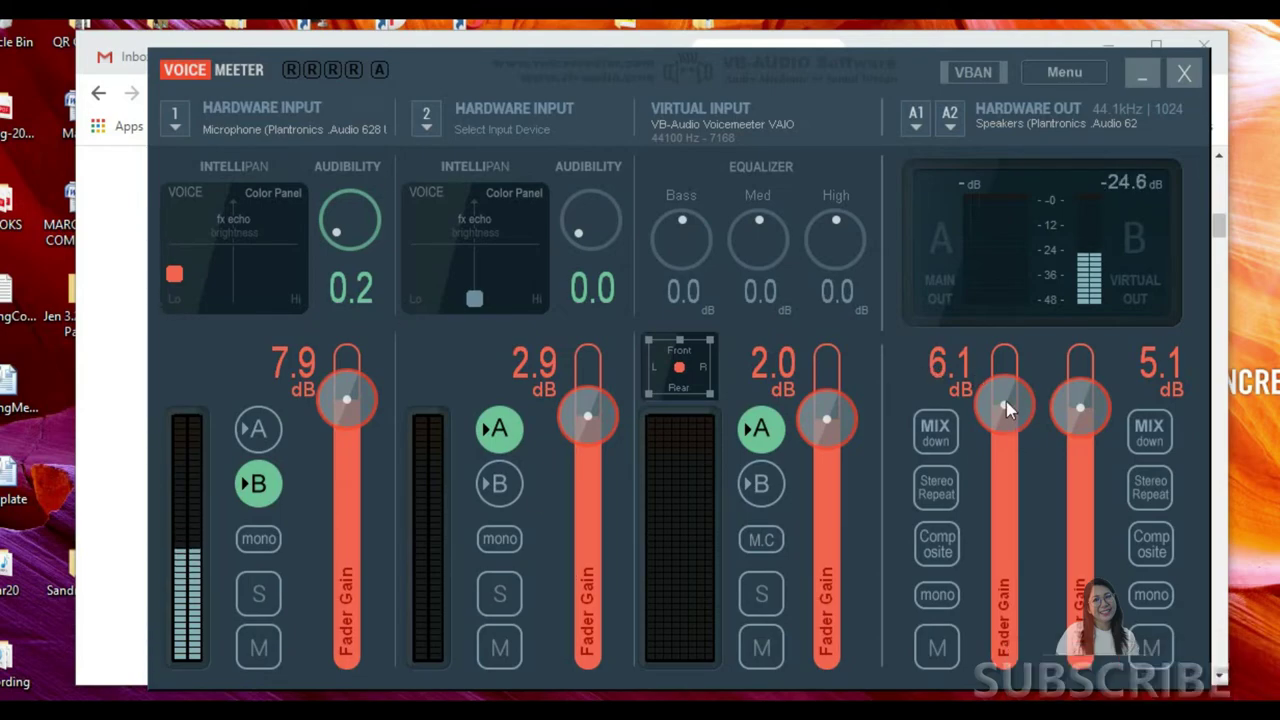
# Step: Raise the main output A fader gain to 9.8 dB
pyautogui.moveTo(1008, 406); pyautogui.dragTo(1008, 396)
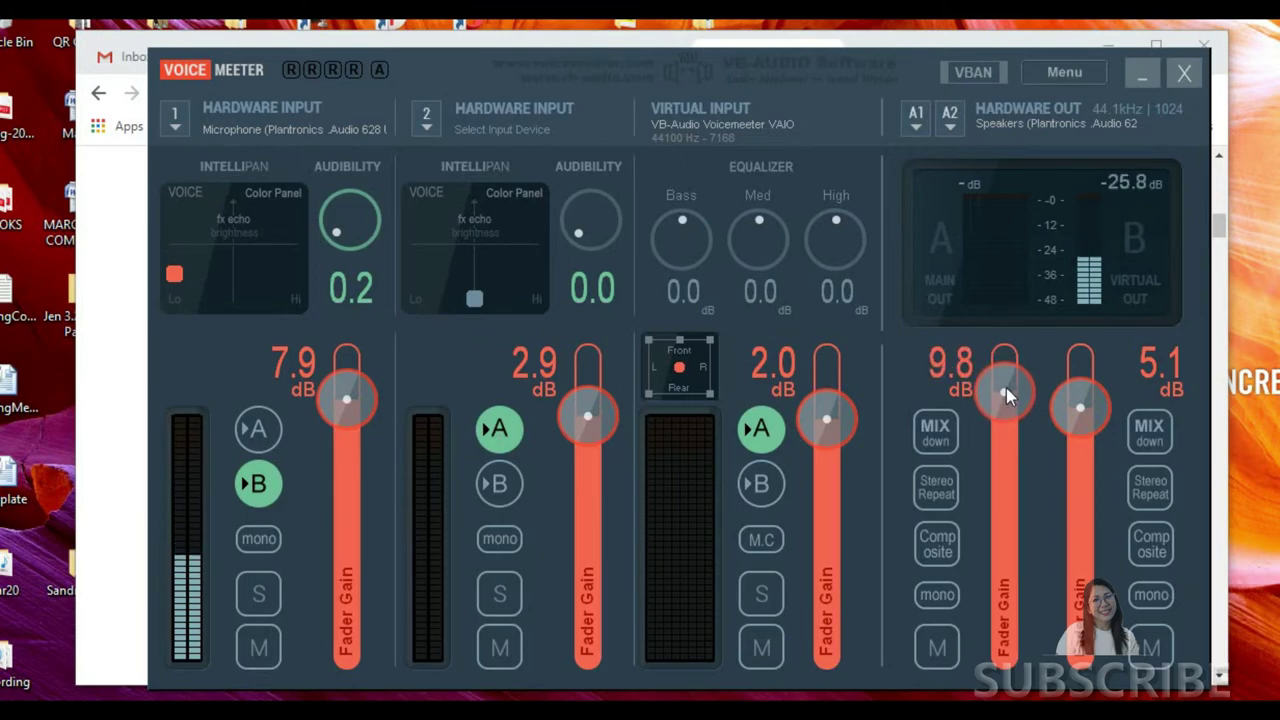